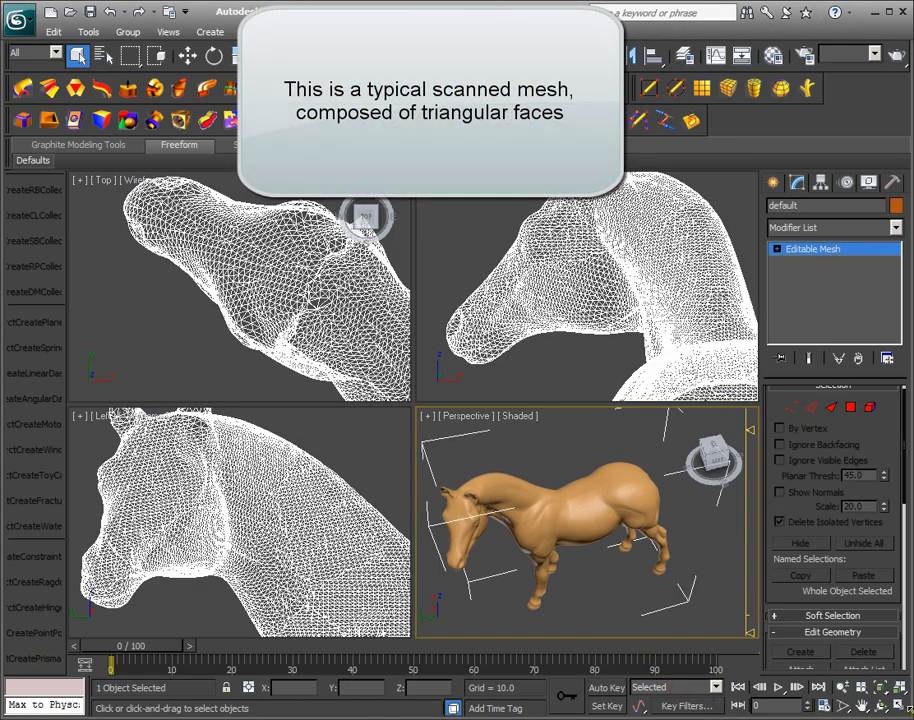
Maximize the Perspective viewport and toggle Edged Faces on, then off again.
key("alt+w")
left_click(172, 180)
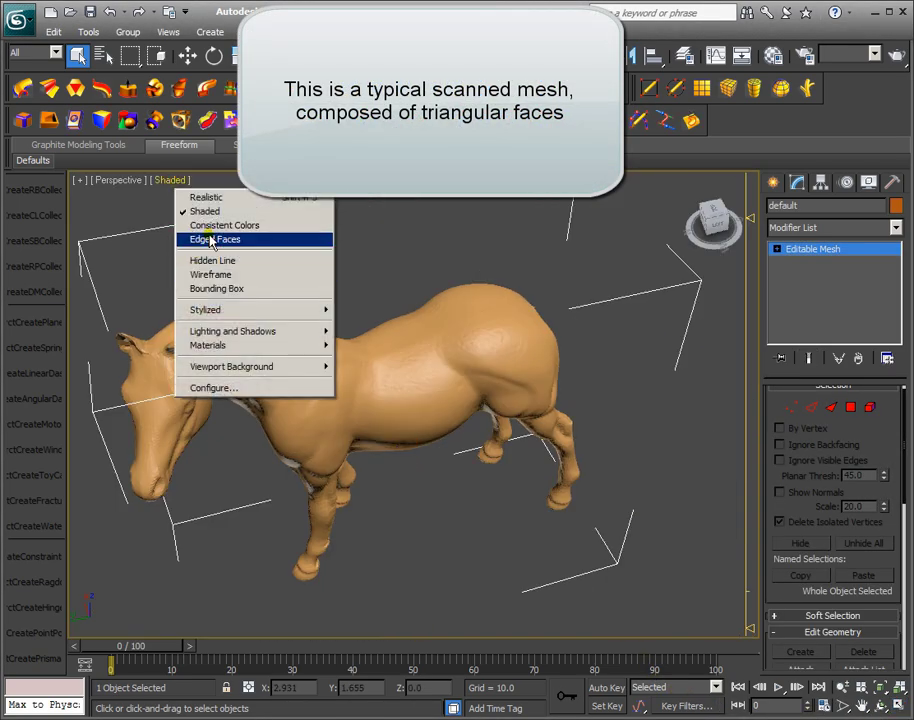
left_click(212, 241)
left_click(205, 180)
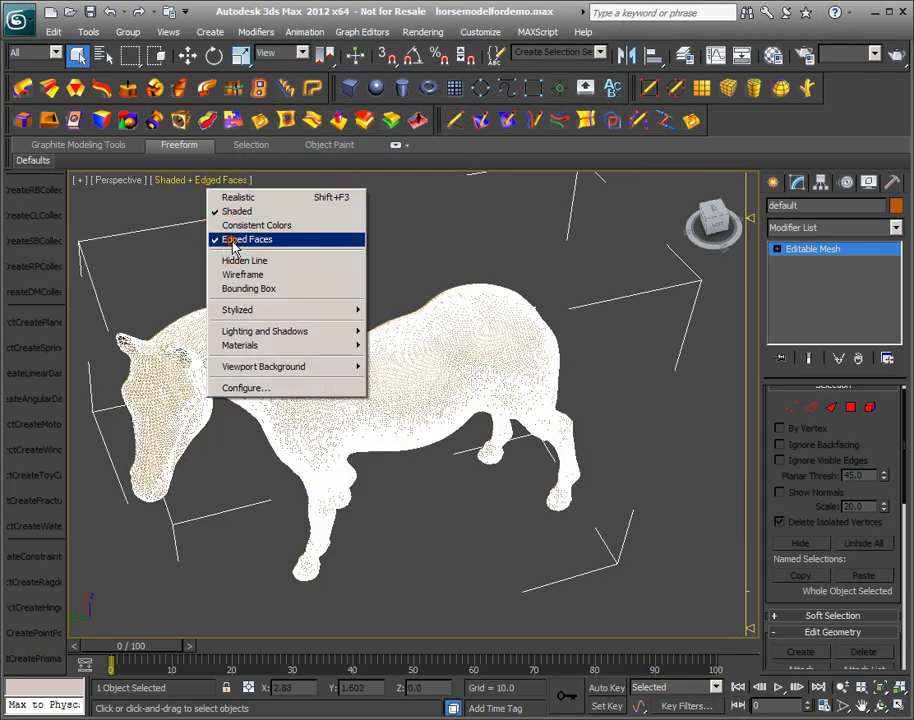
left_click(233, 241)
Count the horse's 96,966 faces in Polygon mode, exit sub-object mode and open the Modifier List.
left_click(870, 407)
left_click(571, 412)
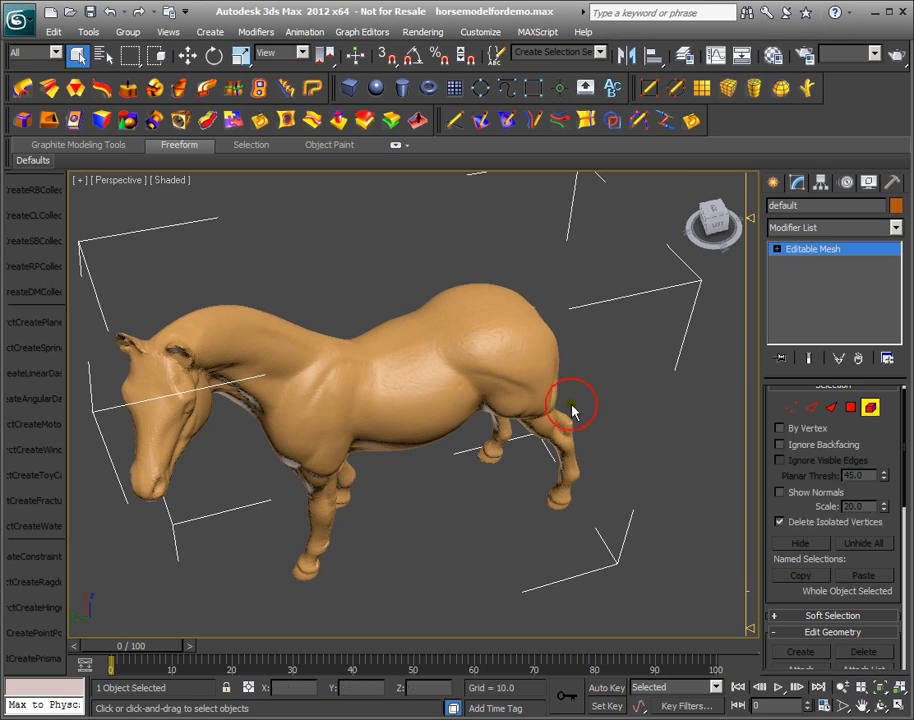
left_click(427, 385)
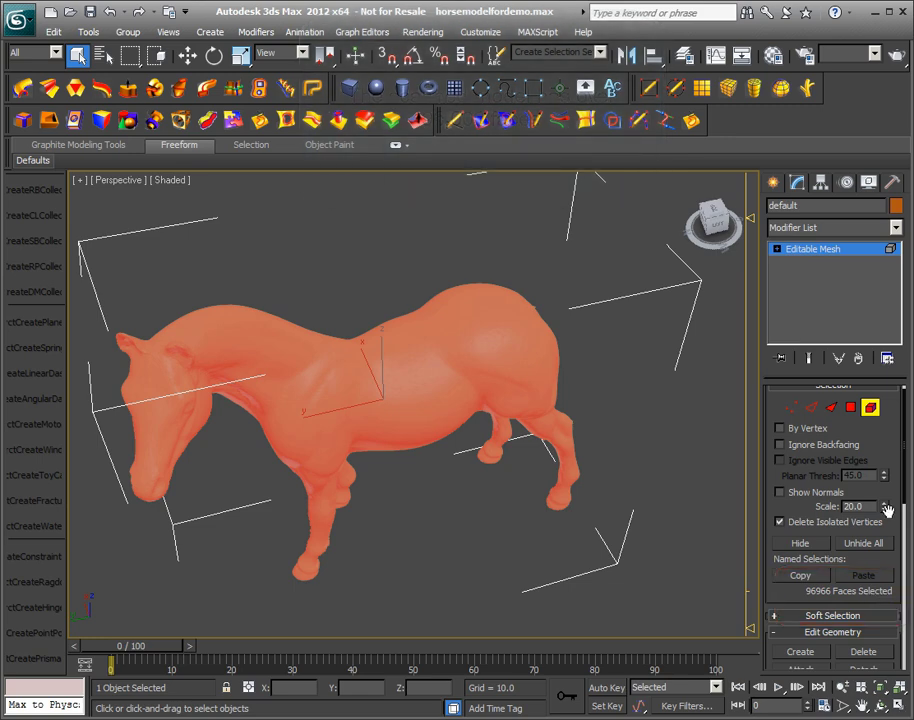
left_click(871, 408)
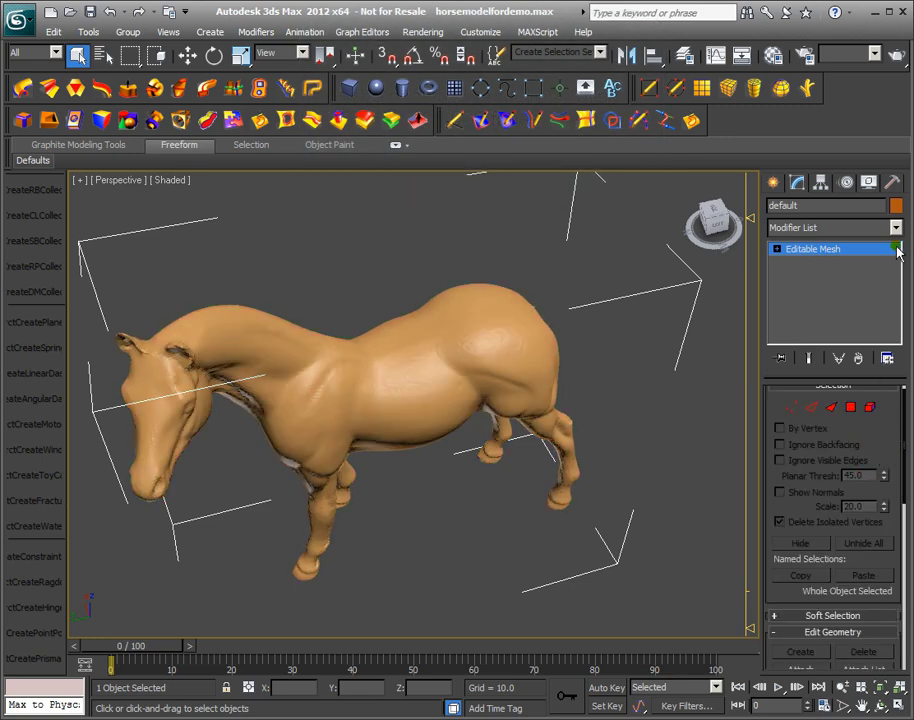
left_click(897, 230)
Add TriToNurbs to the horse's Editable Mesh and run Update to convert it to NURBS.
left_click_drag(900, 253, 900, 500)
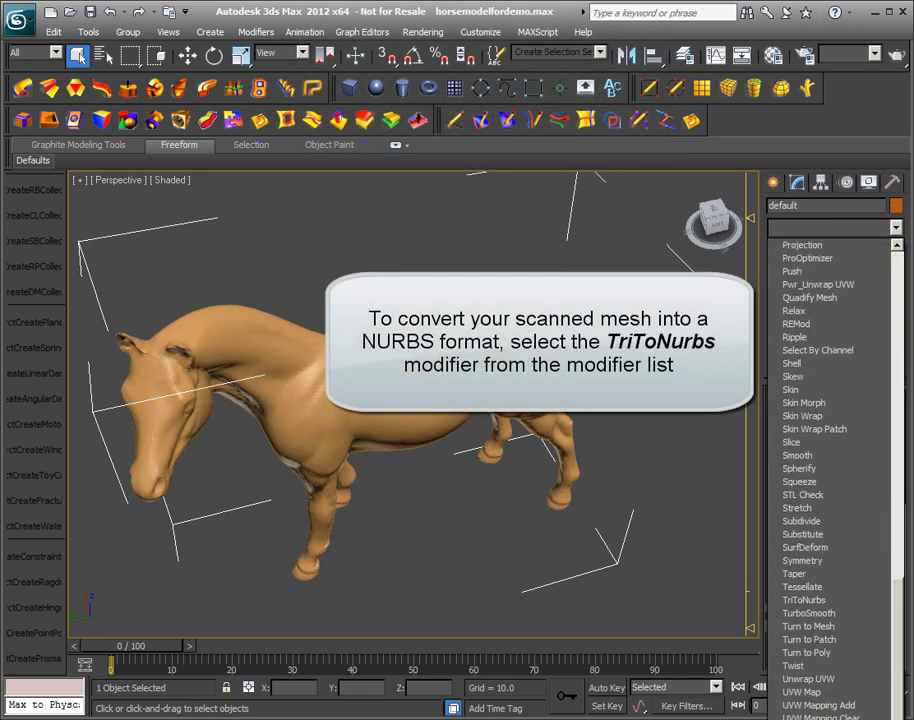
left_click(852, 601)
scroll(856, 631, "down", 3)
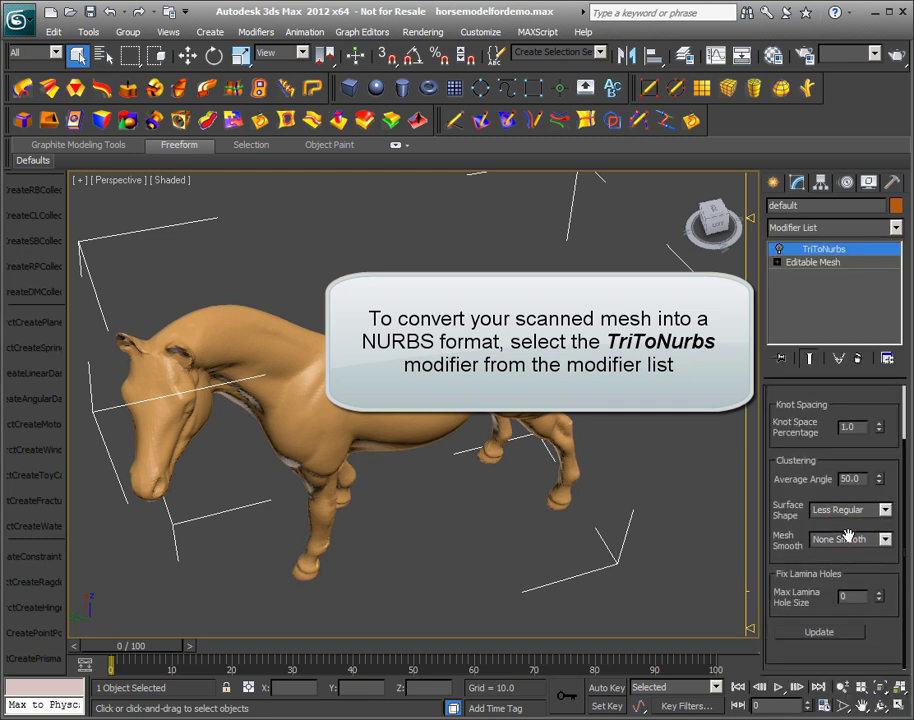
left_click(856, 632)
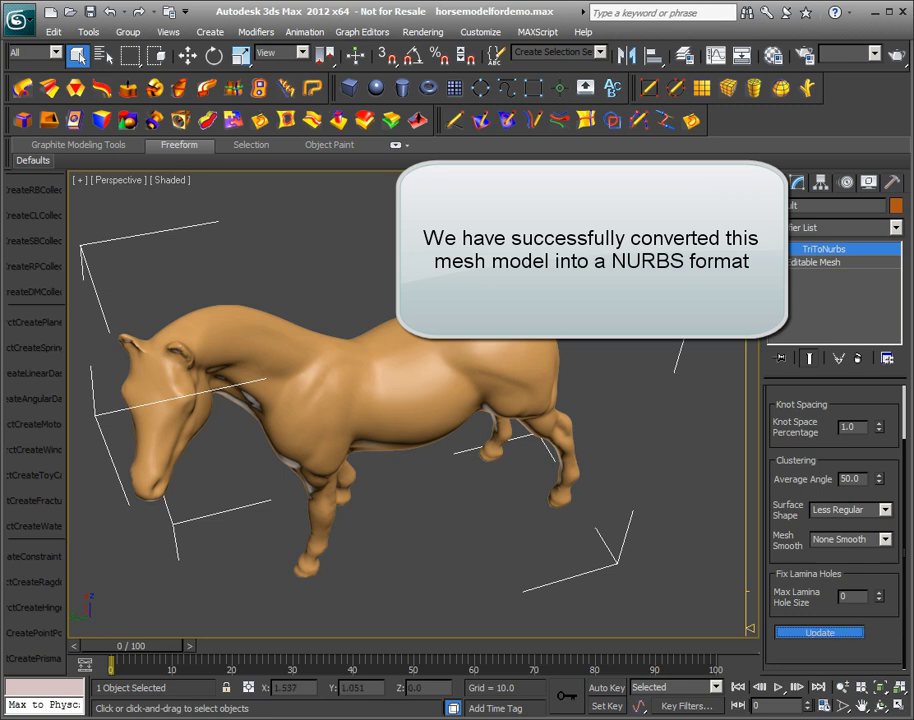
Apply Pwr_EditNRB to the horse, confirming one element, one volume and 0 open edges.
left_click(73, 121)
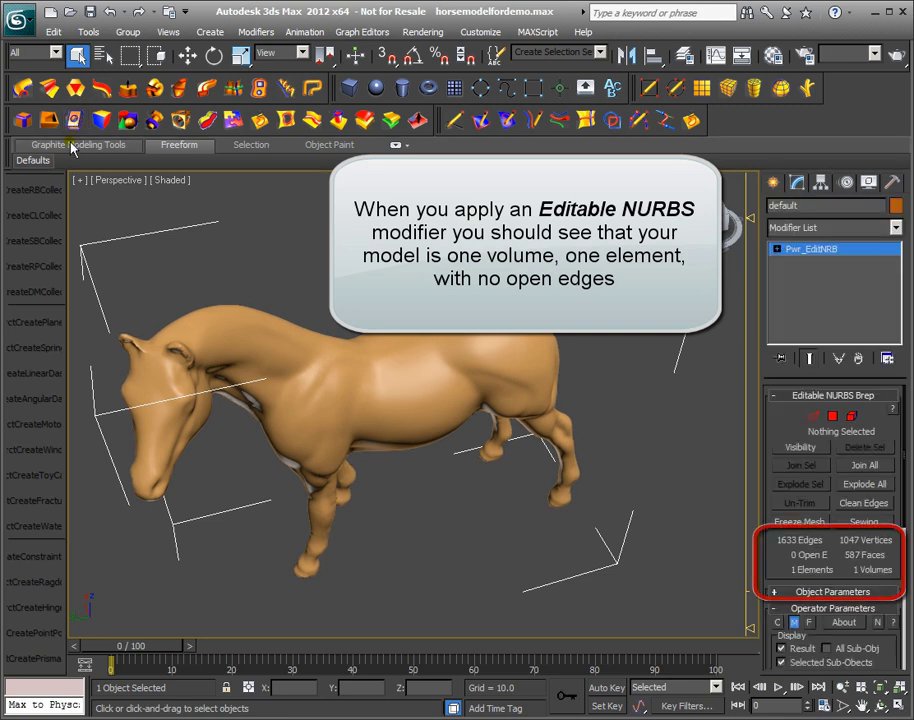
left_click(775, 183)
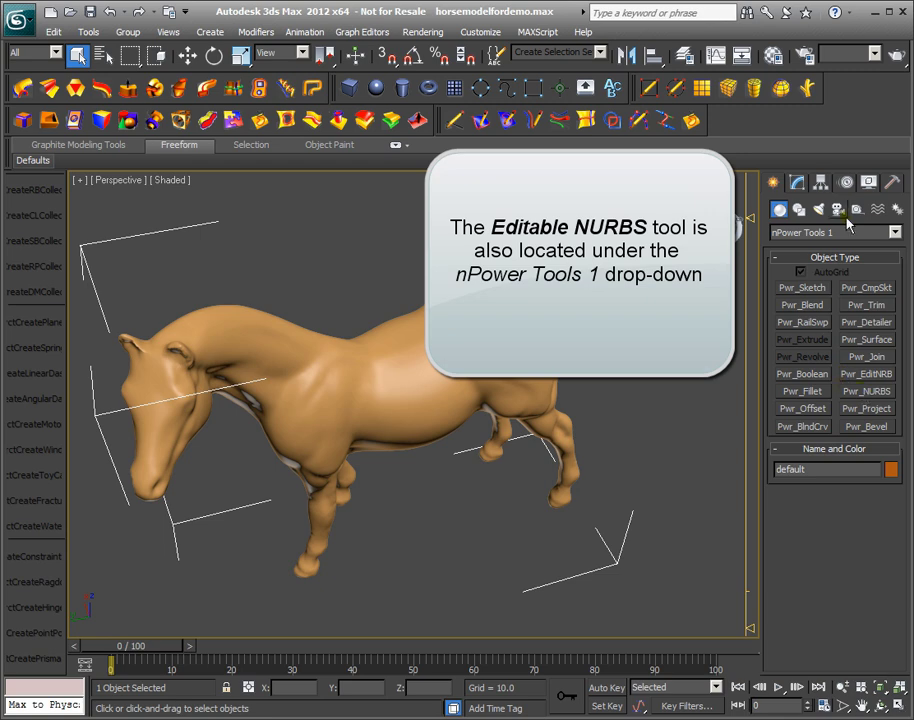
left_click(798, 183)
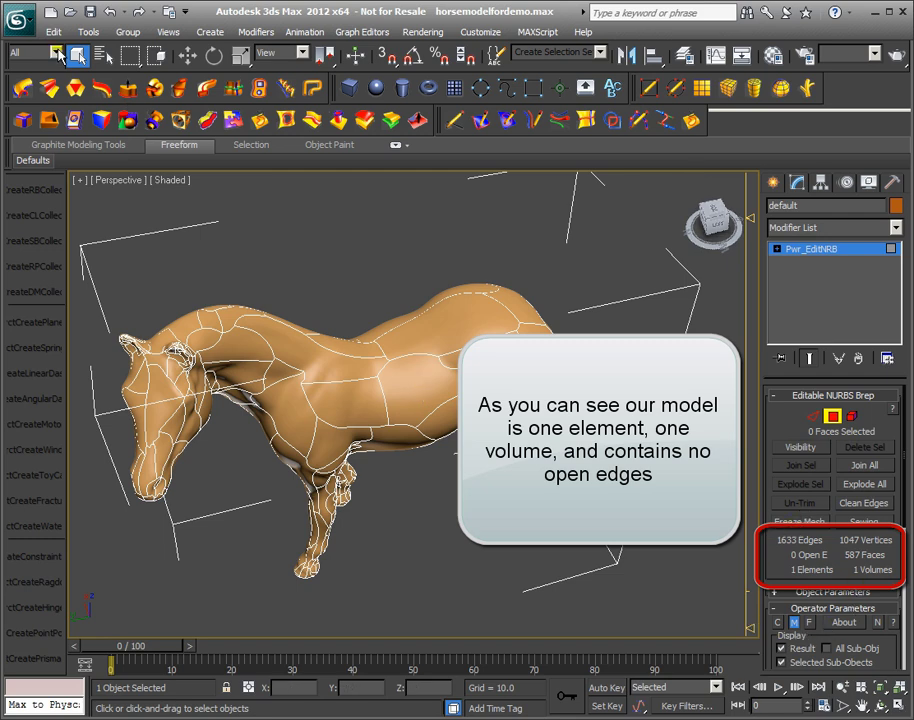
Export the horse as nPower Step (*.STEP) named horsenurbsstepfile.
left_click(20, 17)
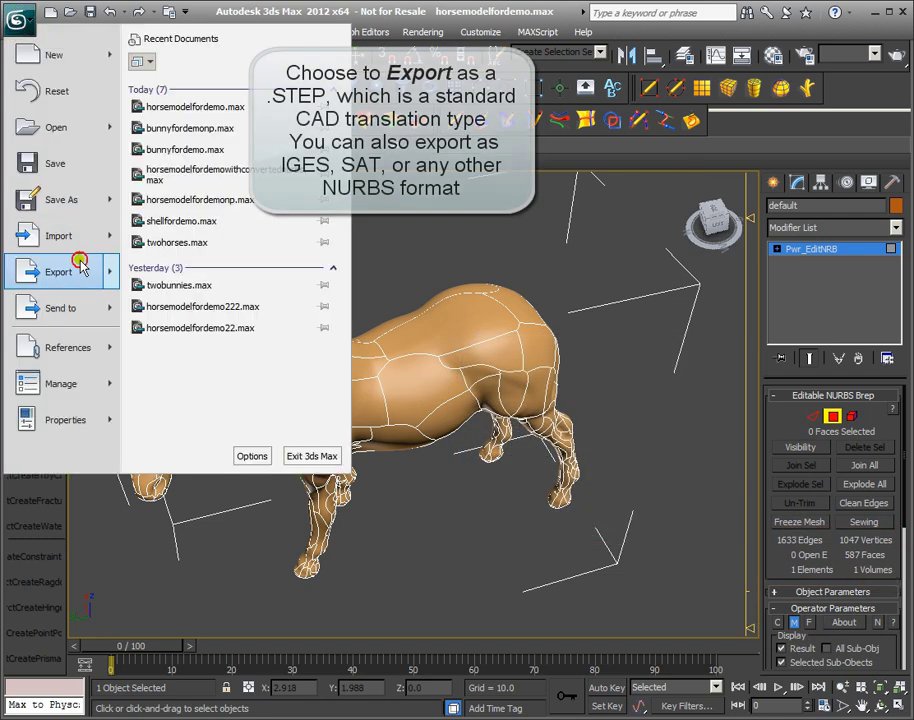
left_click(78, 264)
left_click(158, 553)
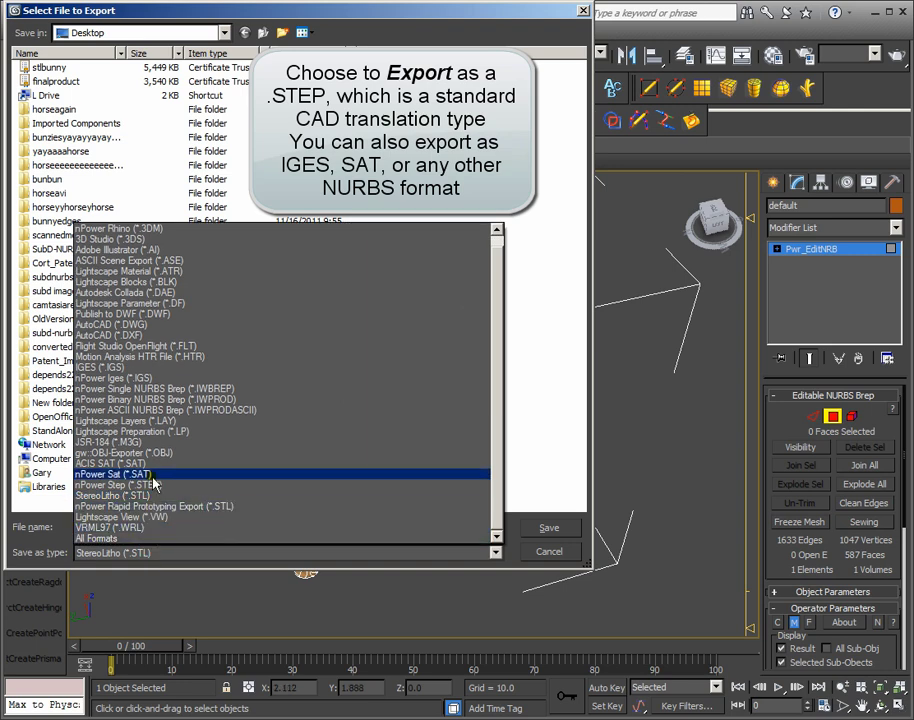
left_click(151, 484)
left_click(165, 526)
type("horsenurbsstepfile")
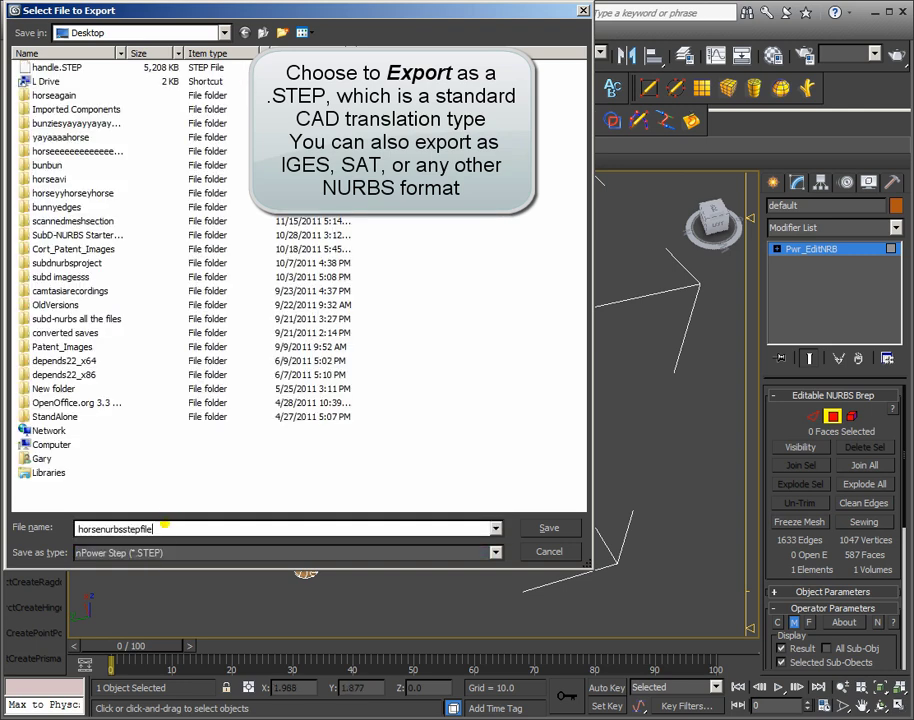
left_click(578, 527)
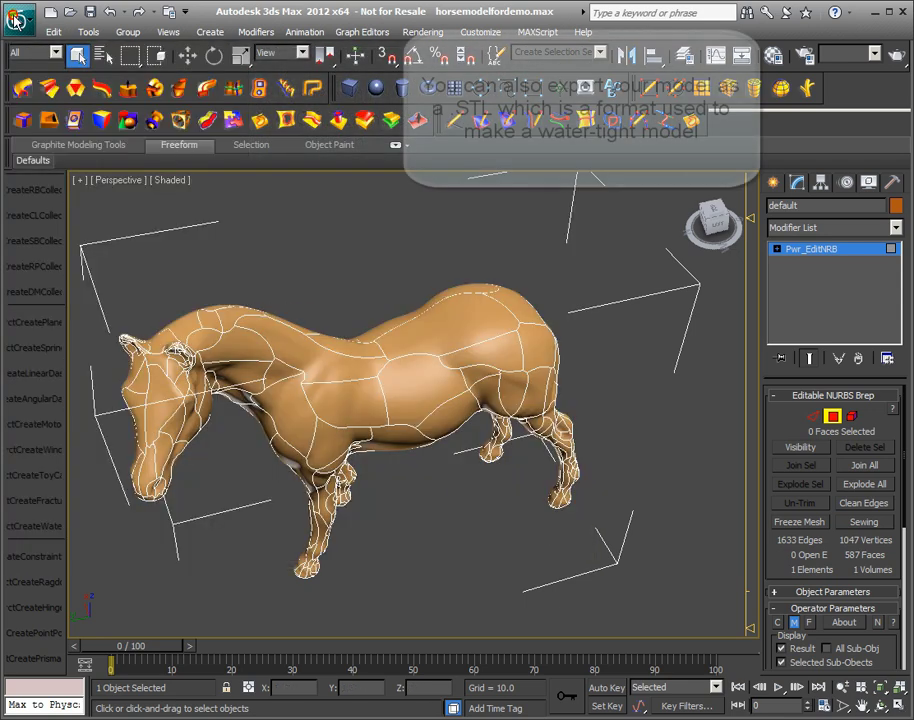
Export the horse as StereoLitho (*.STL) named horsenurbsstlfile and accept the export settings.
left_click(15, 20)
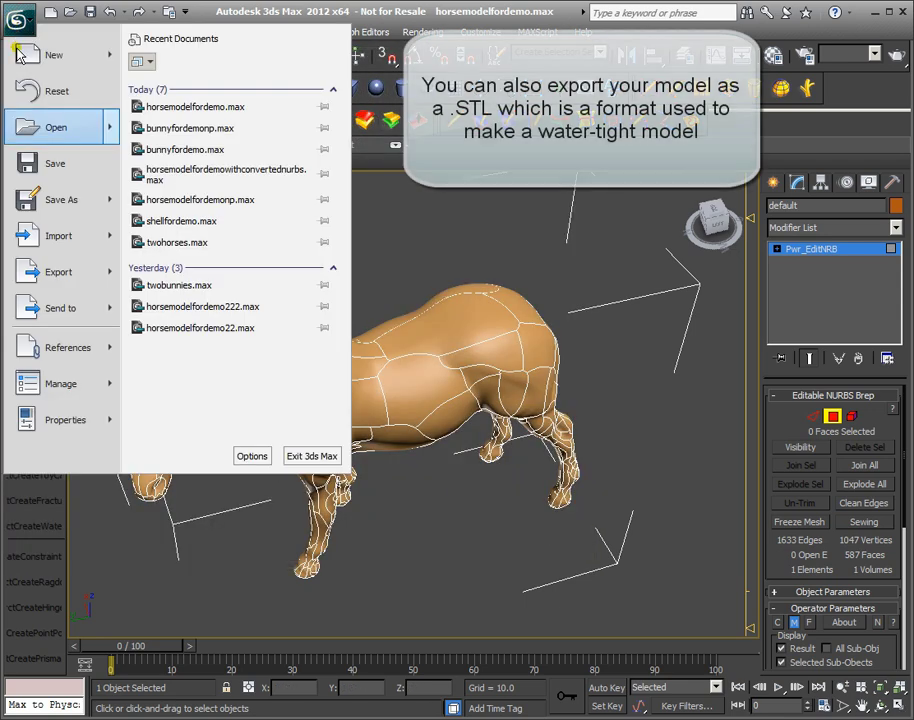
left_click(60, 385)
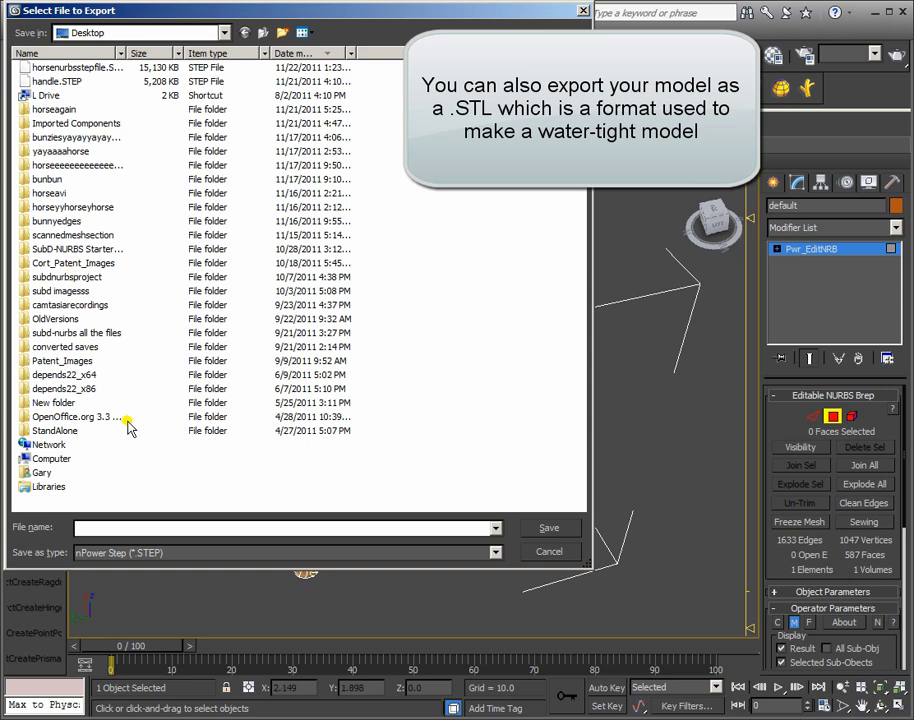
left_click(188, 553)
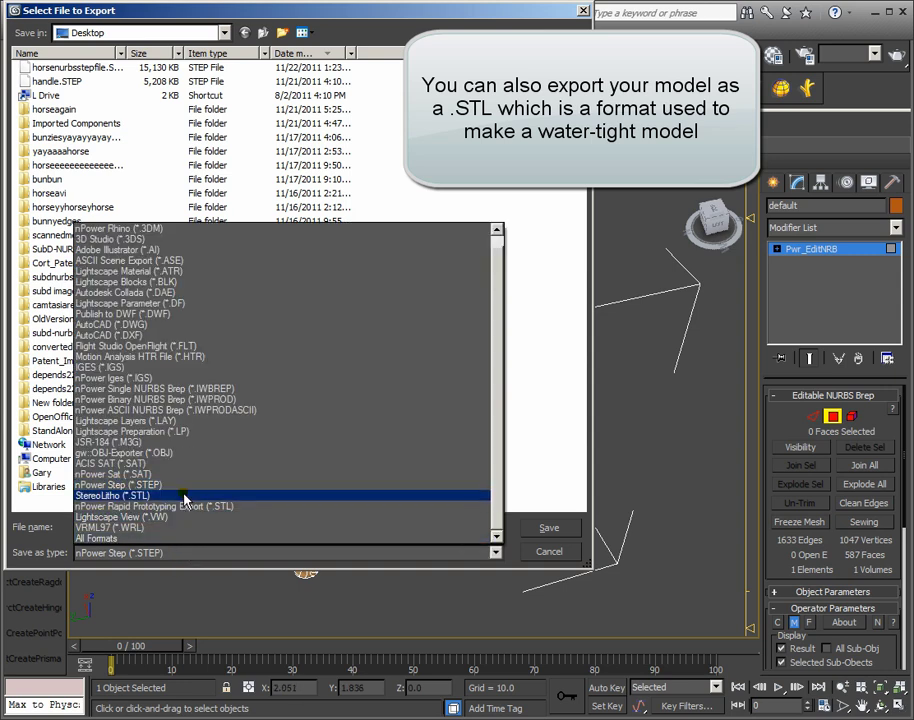
left_click(184, 495)
left_click(190, 526)
type("horsenurbsstlfile")
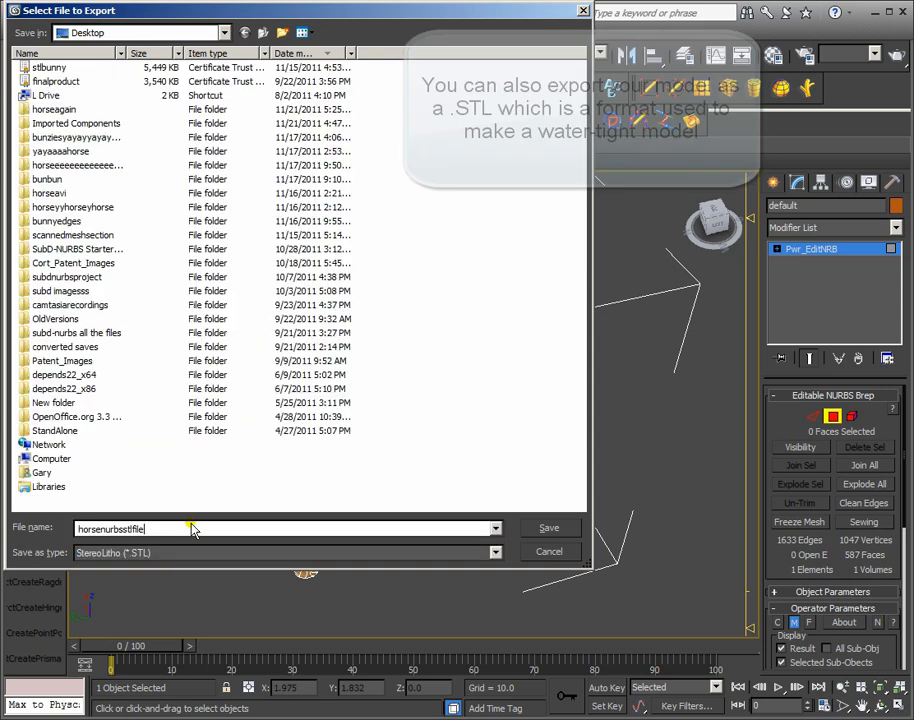
left_click(548, 531)
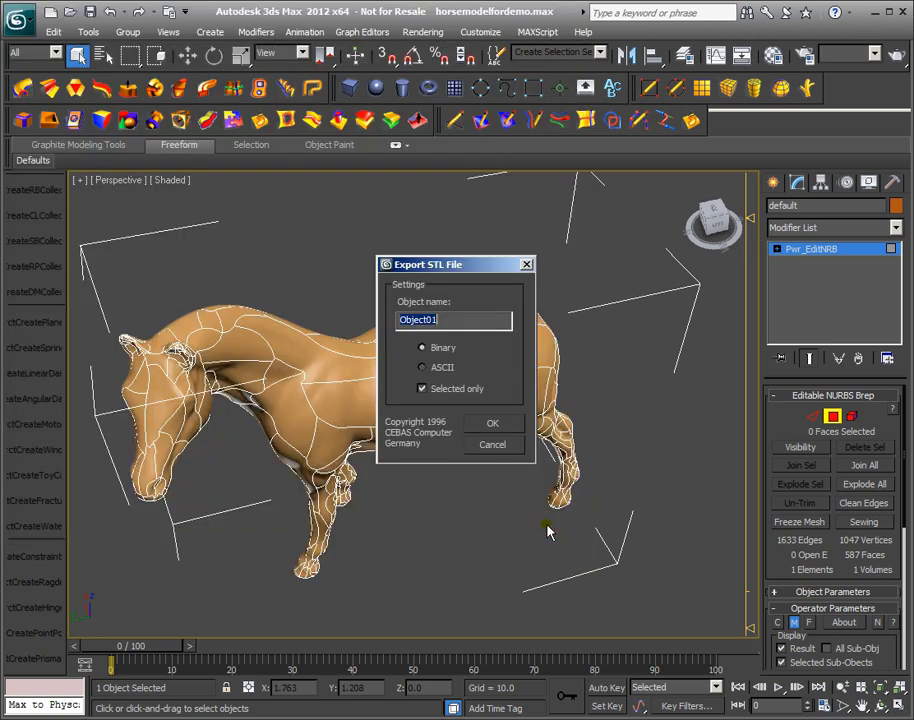
key("Return")
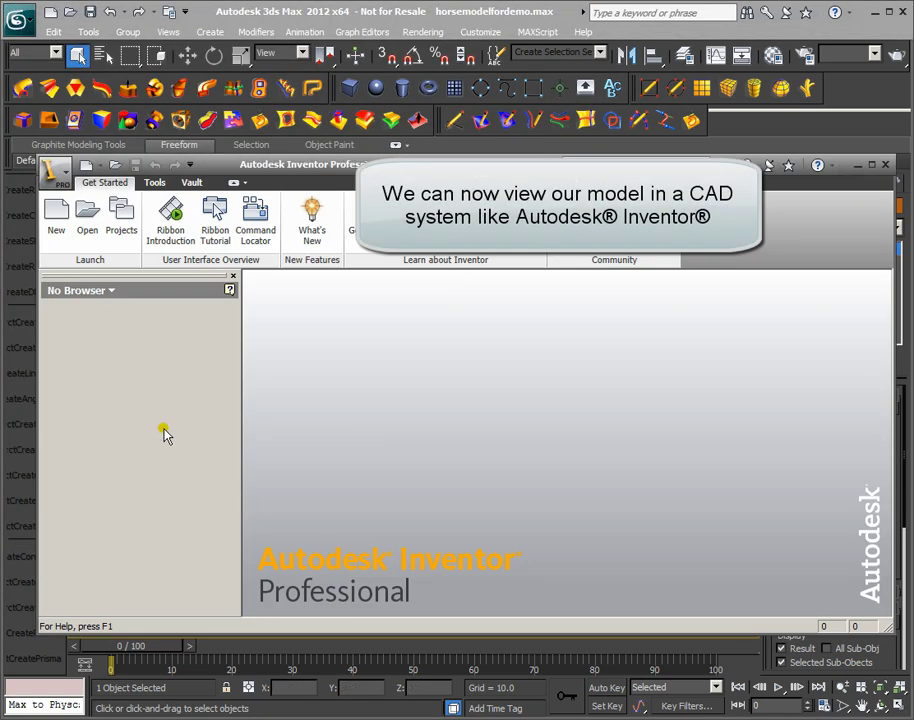
Open horsenurbsstepfile.STEP in Inventor with STEP Files as the type, then rotate it with the ViewCube.
left_click(60, 172)
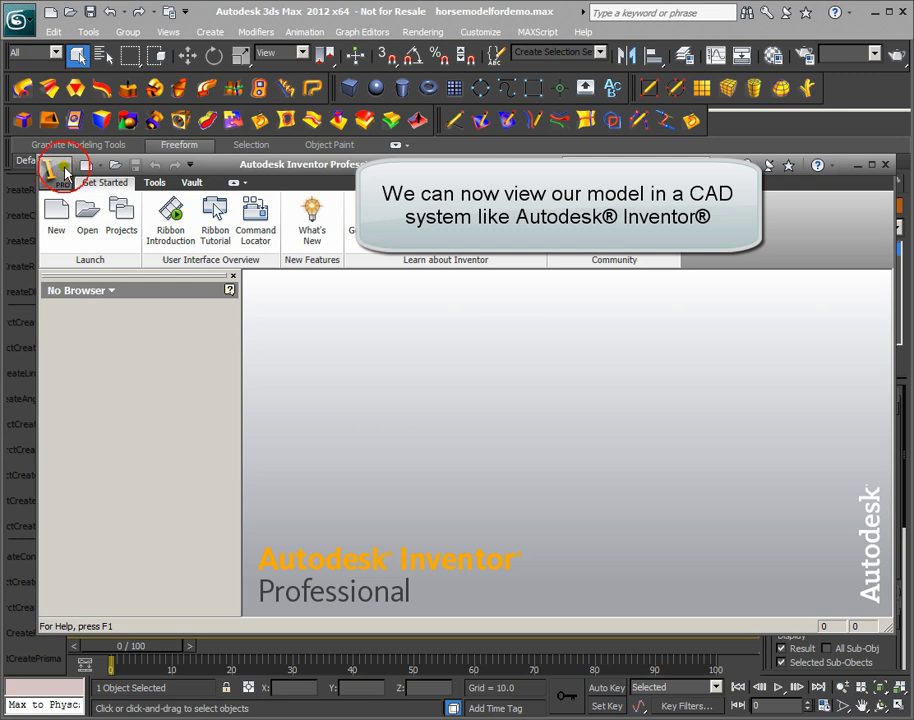
left_click(90, 290)
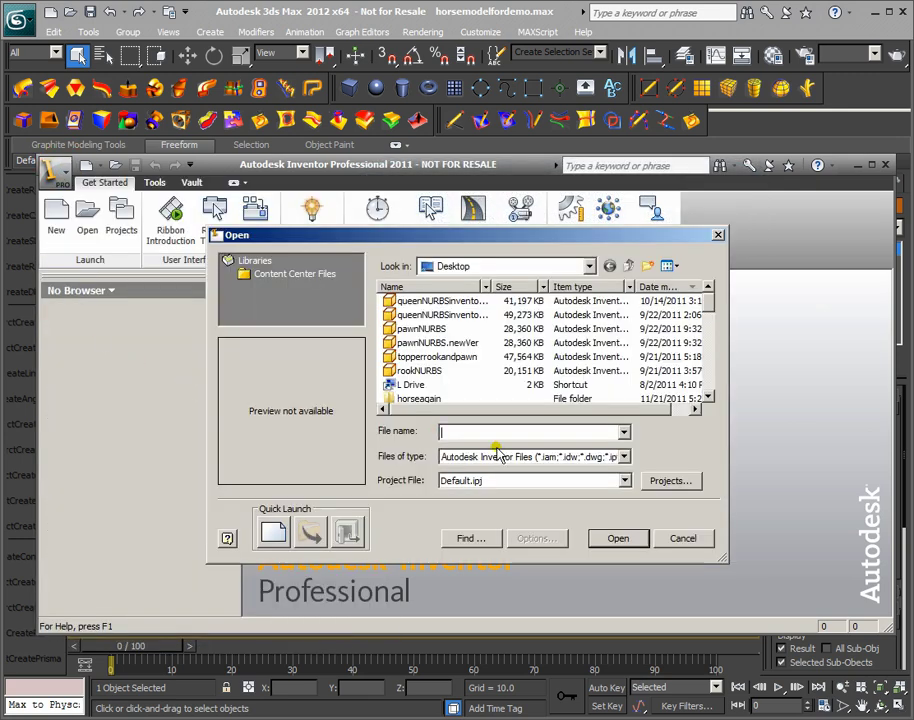
left_click(623, 456)
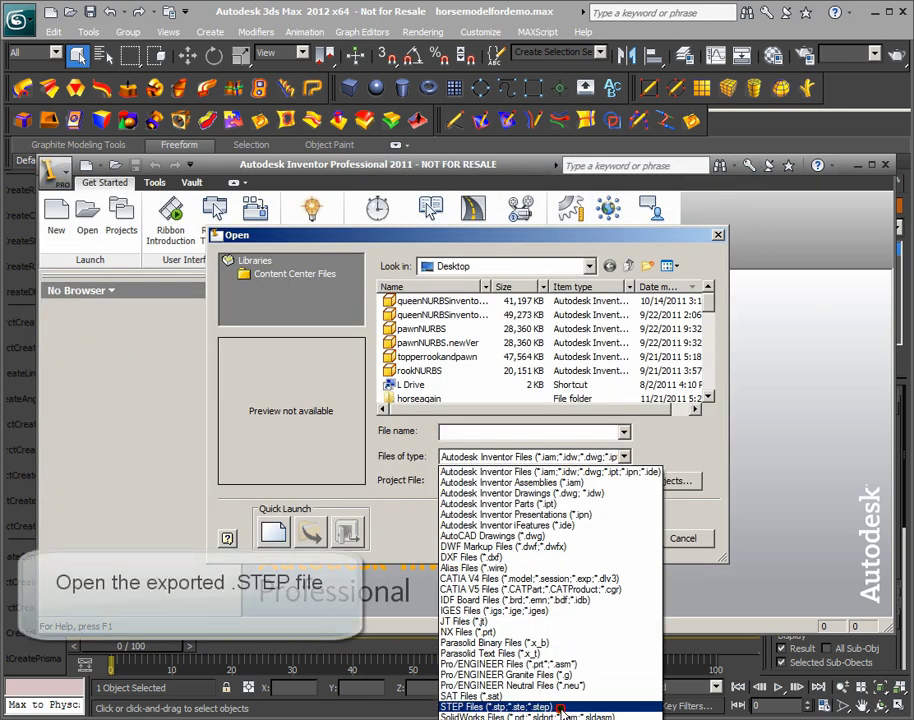
left_click(560, 707)
left_click(445, 301)
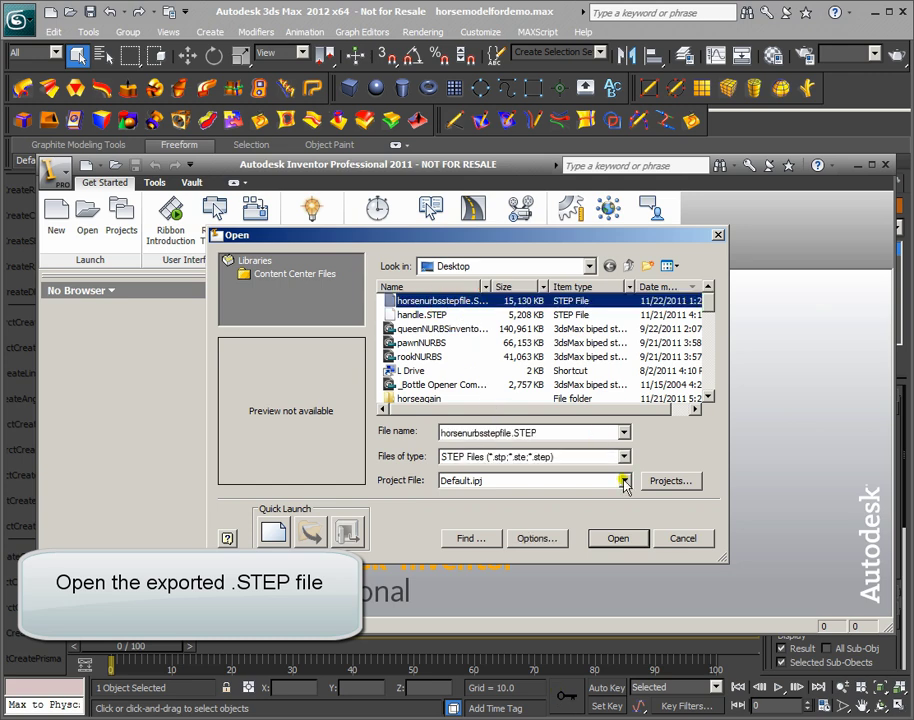
left_click(618, 538)
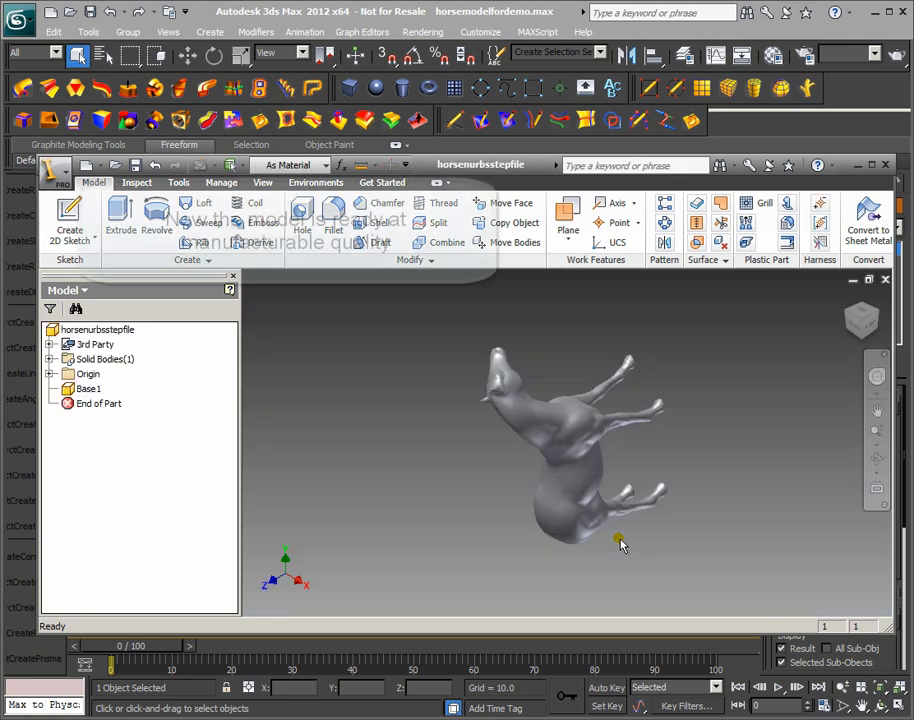
left_click(858, 330)
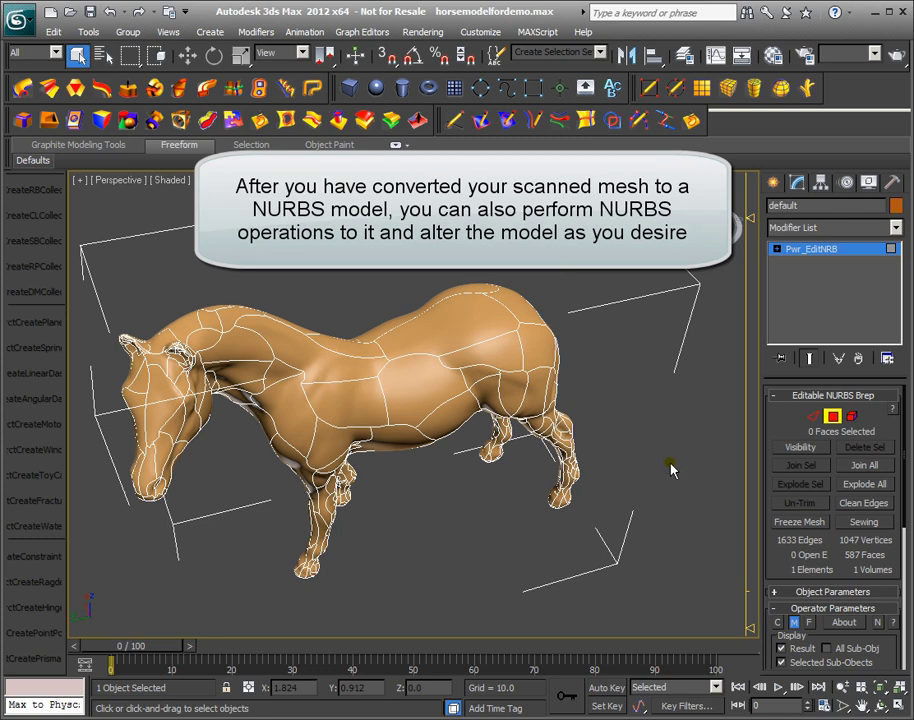
Unhide the carousel layer in Manage Layers to show the pole.
left_click(680, 58)
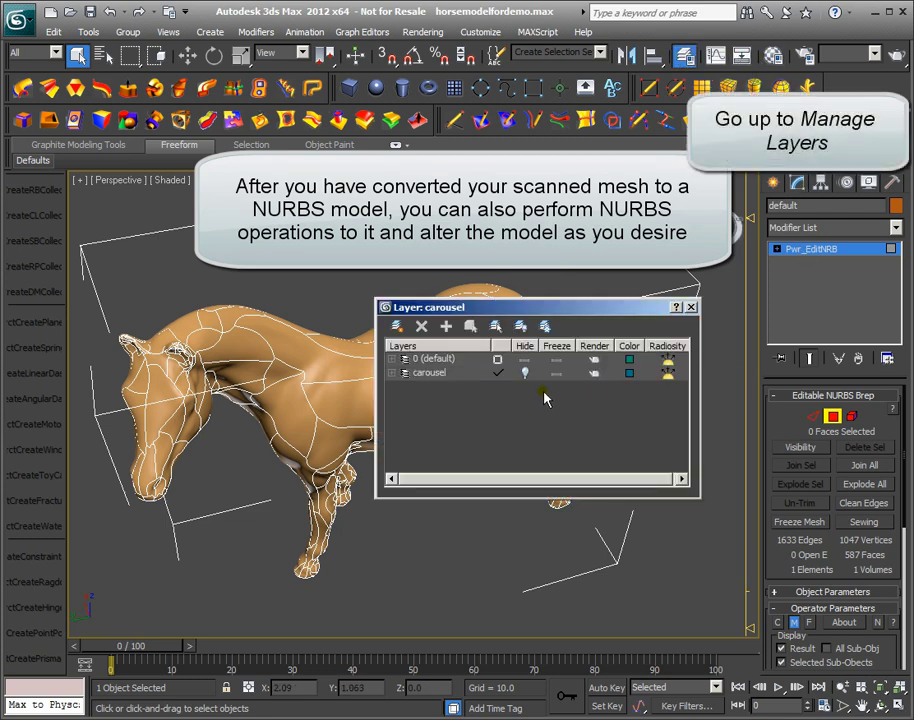
left_click(525, 372)
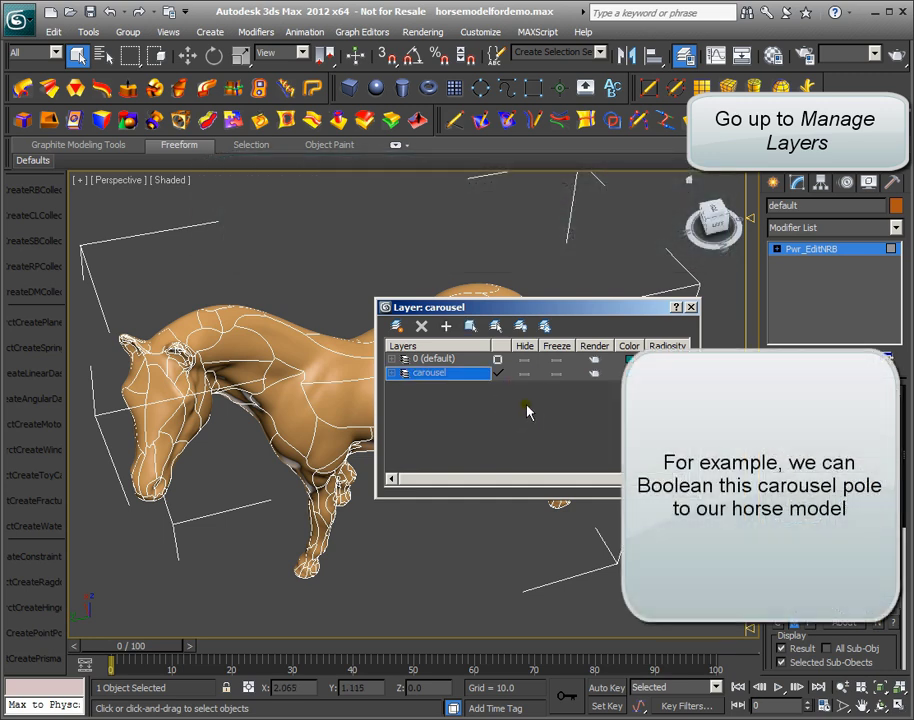
left_click(524, 372)
left_click(691, 307)
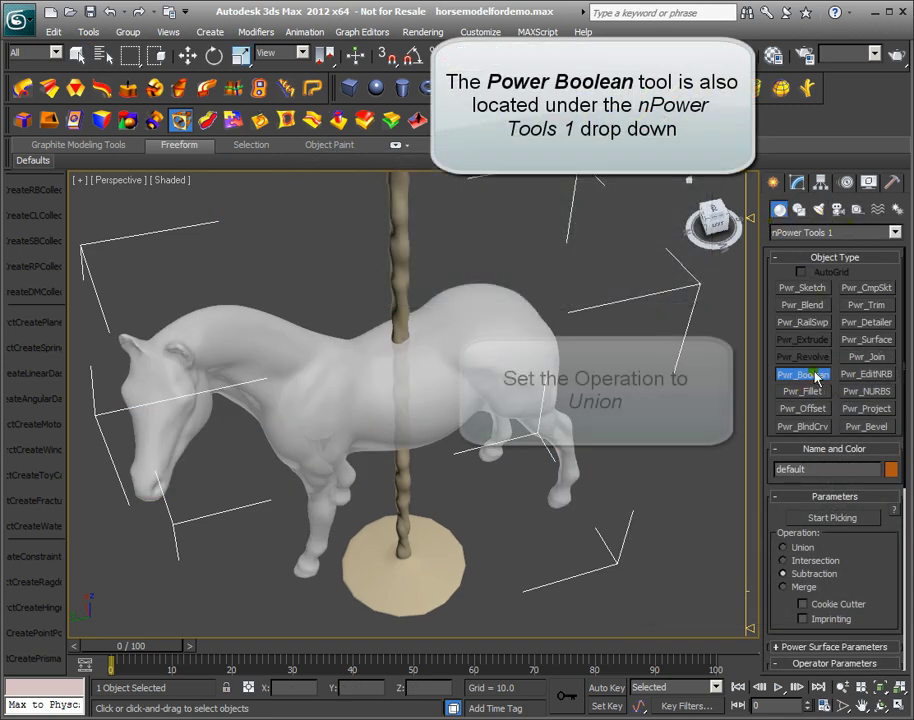
Union the carousel pole with the horse using Pwr_Boolean.
left_click(784, 548)
left_click(833, 518)
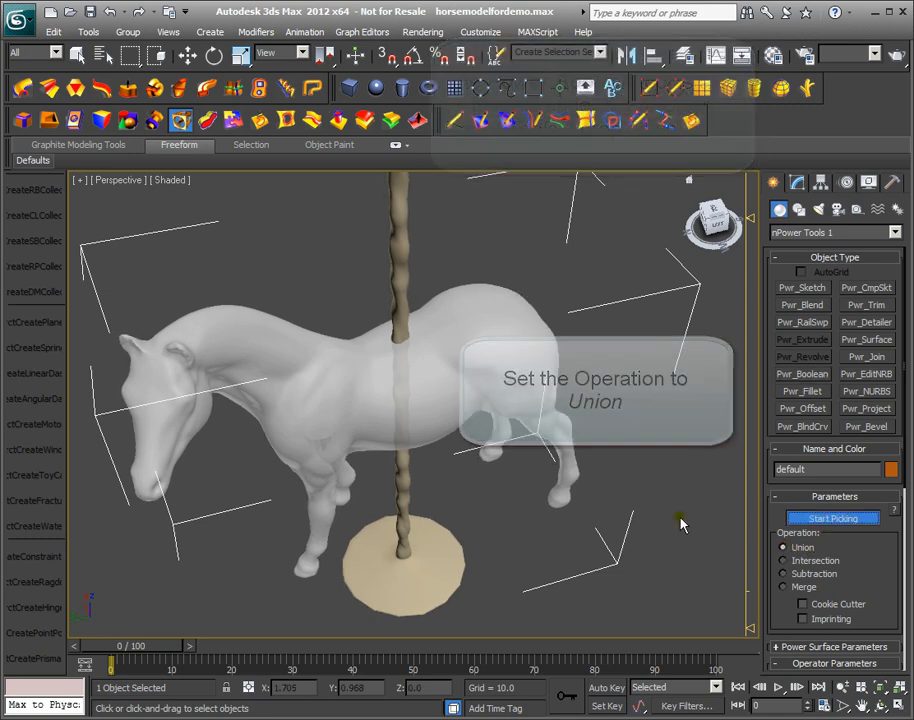
left_click(404, 231)
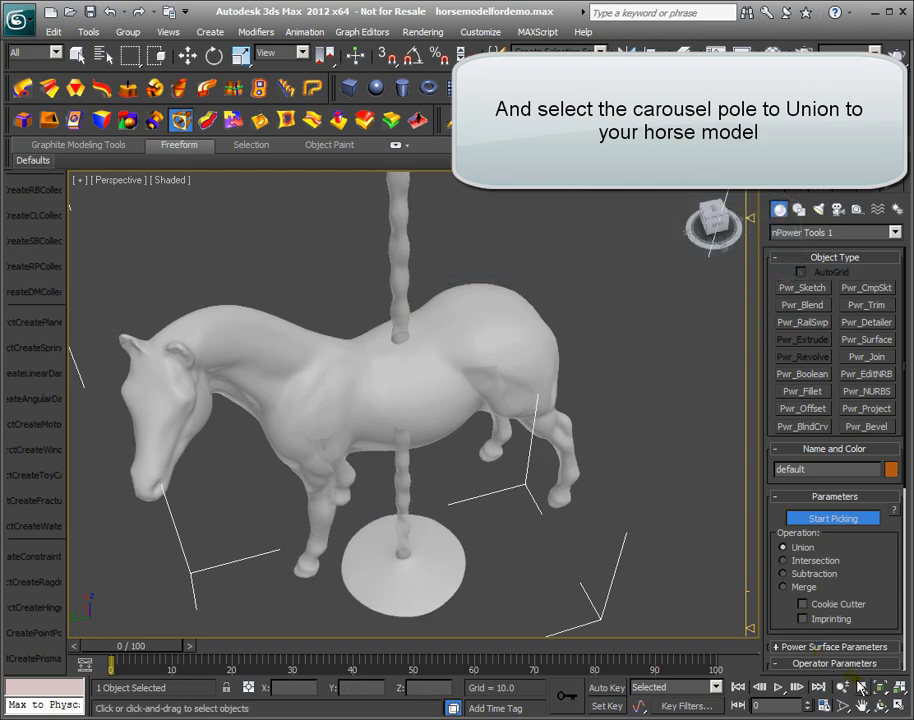
right_click(501, 216)
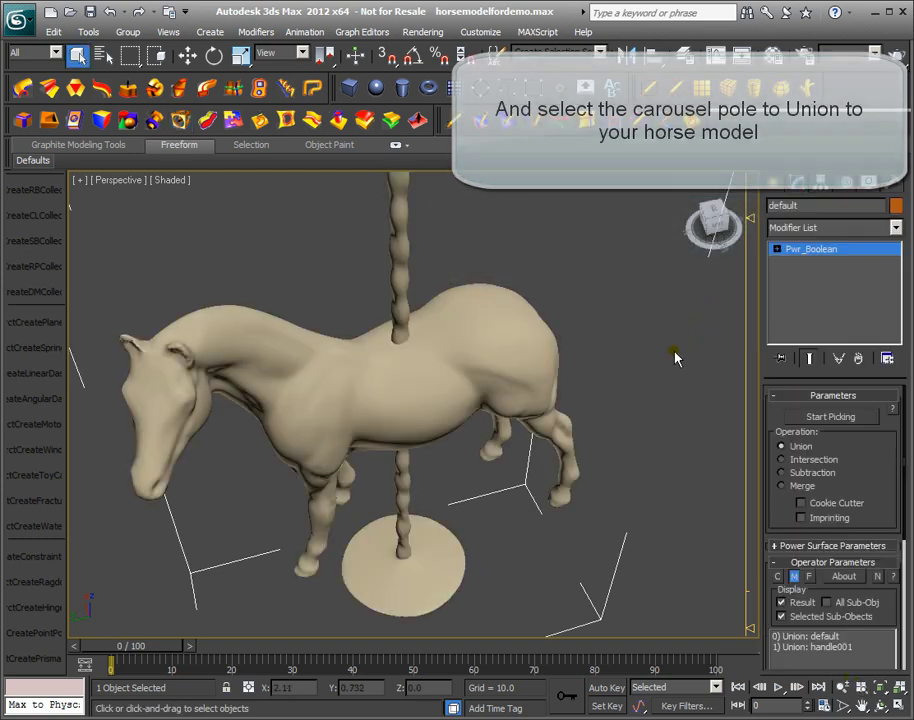
Zoom out to a side view and apply Pwr_EditNRB, confirming 0 open edges and 611 faces.
key("alt+z")
mouse_move(630, 426)
left_mouse_down()
mouse_move(634, 453)
mouse_move(632, 443)
left_mouse_up()
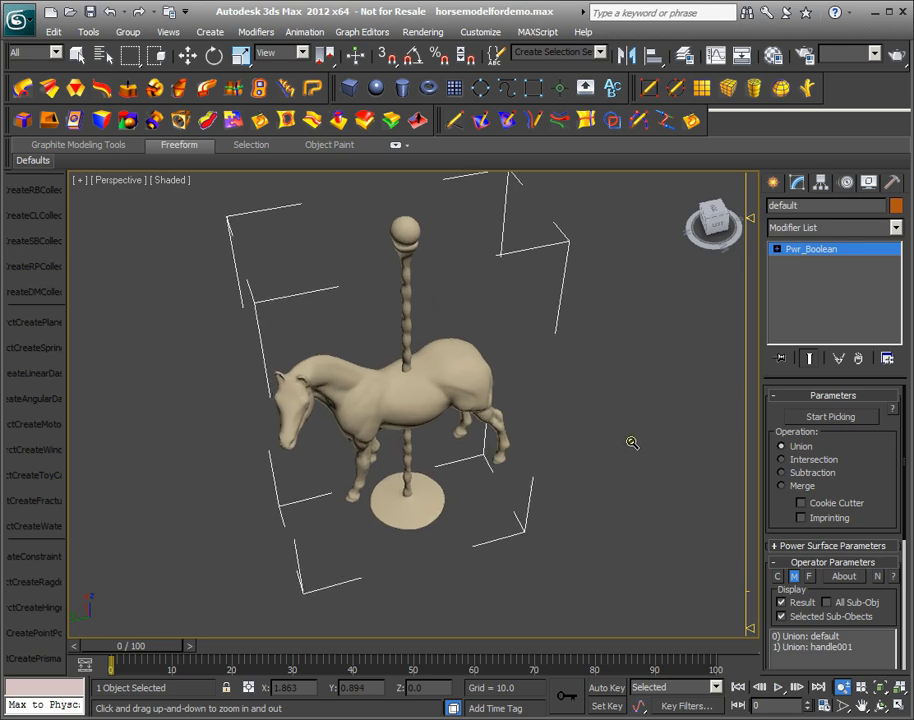
left_click(879, 706)
left_click_drag(534, 479, 532, 368)
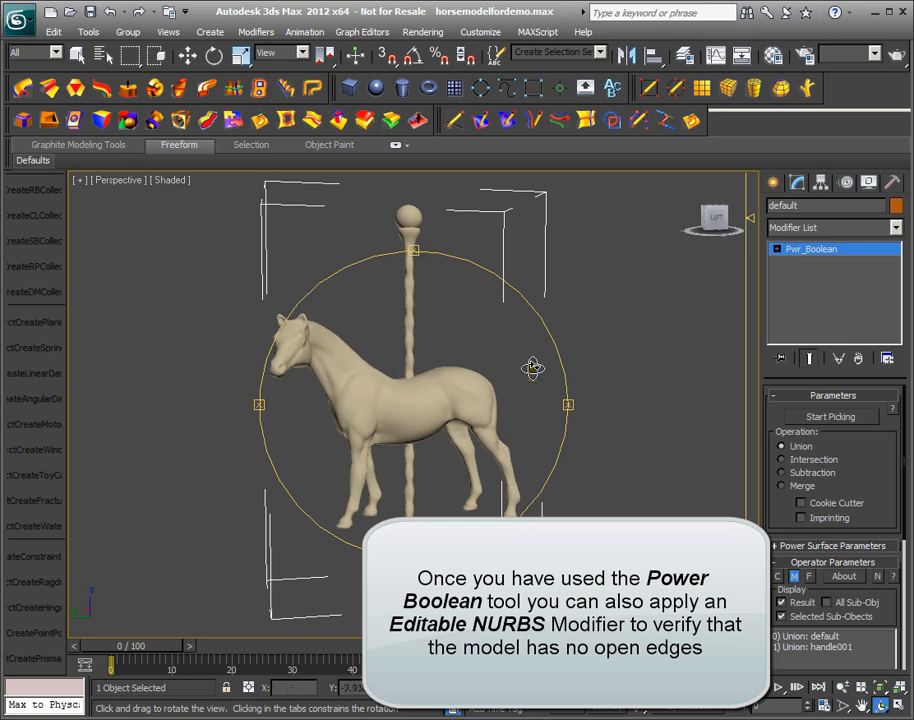
right_click(611, 403)
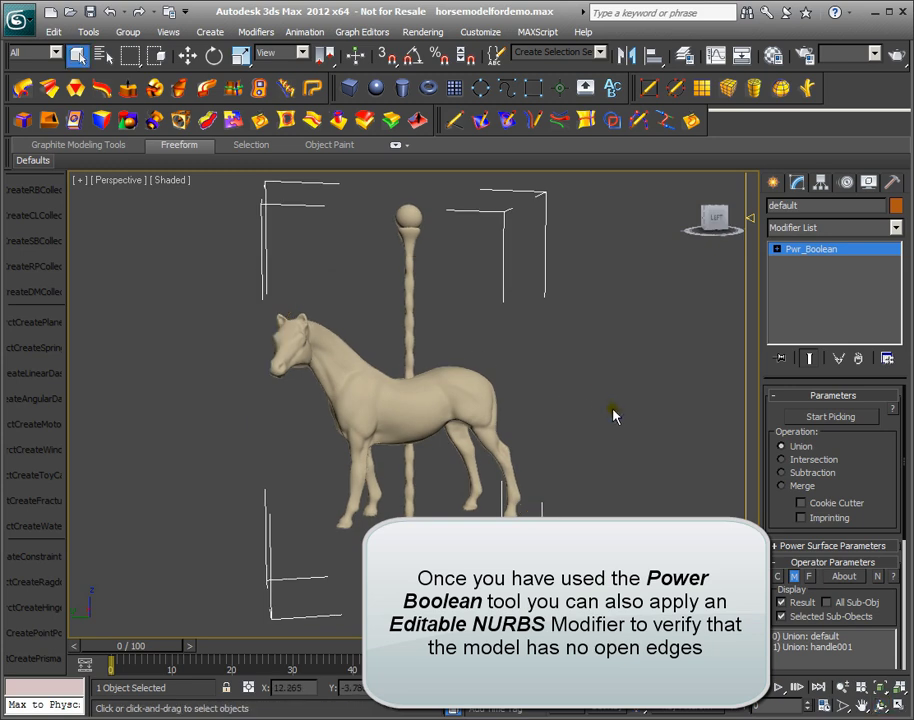
left_click(75, 120)
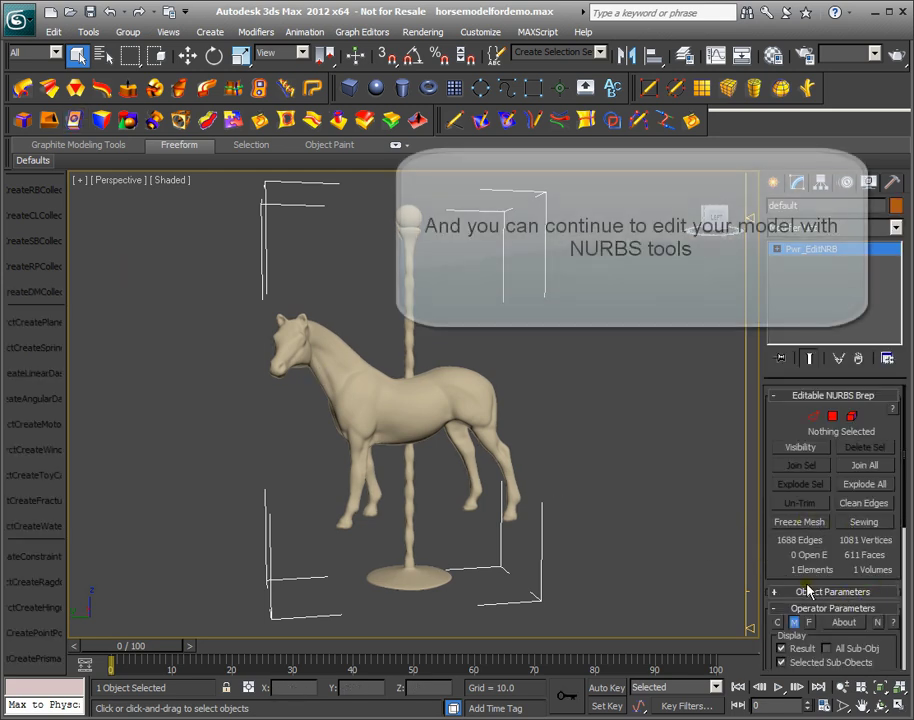
Apply Power Fillet to the model and turn on its Edge Selection Mode.
left_click(22, 121)
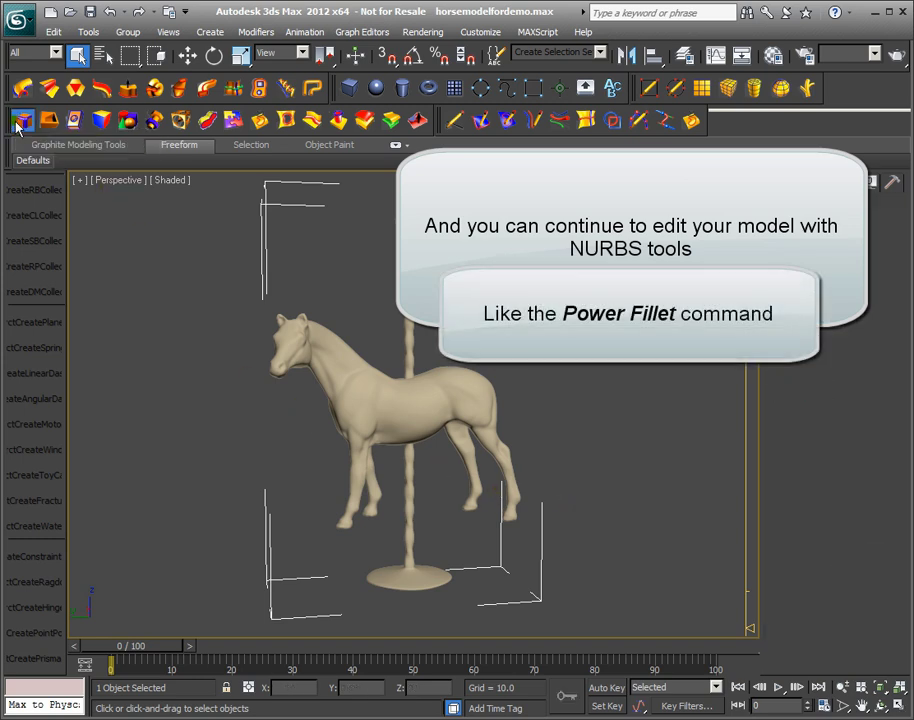
left_click(779, 184)
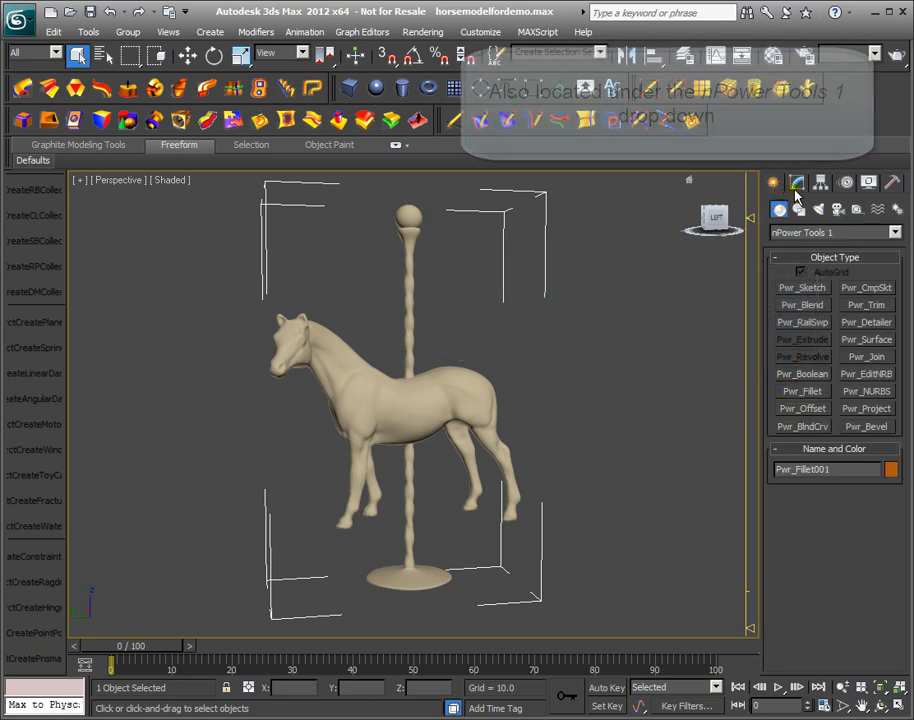
left_click(797, 182)
left_click(858, 413)
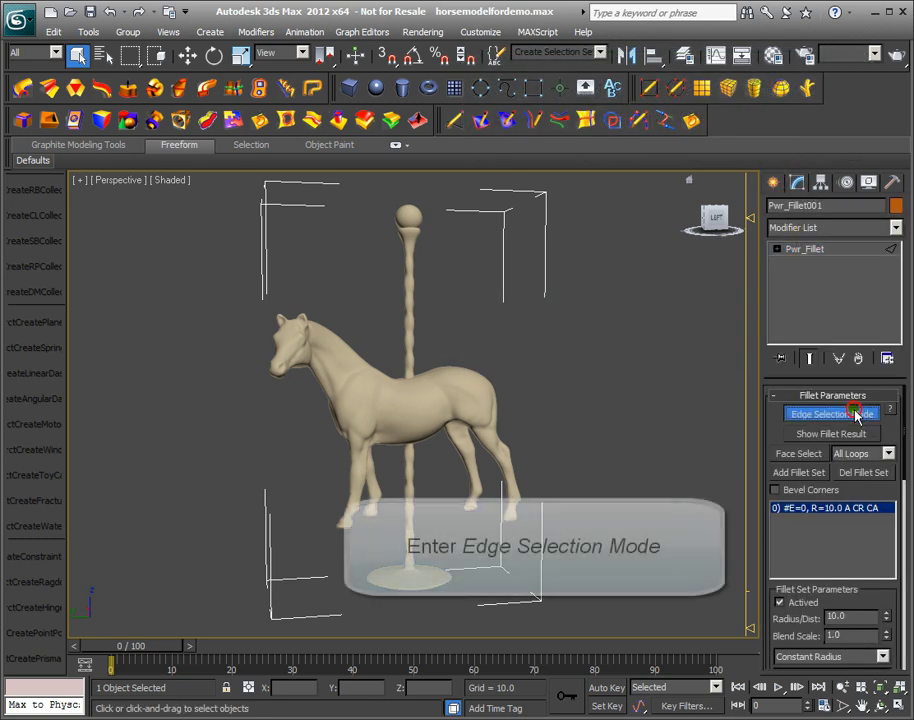
Select the edge loop beneath the top sphere and set the fillet radius to 0.2.
left_click(843, 688)
left_click_drag(408, 306, 428, 238)
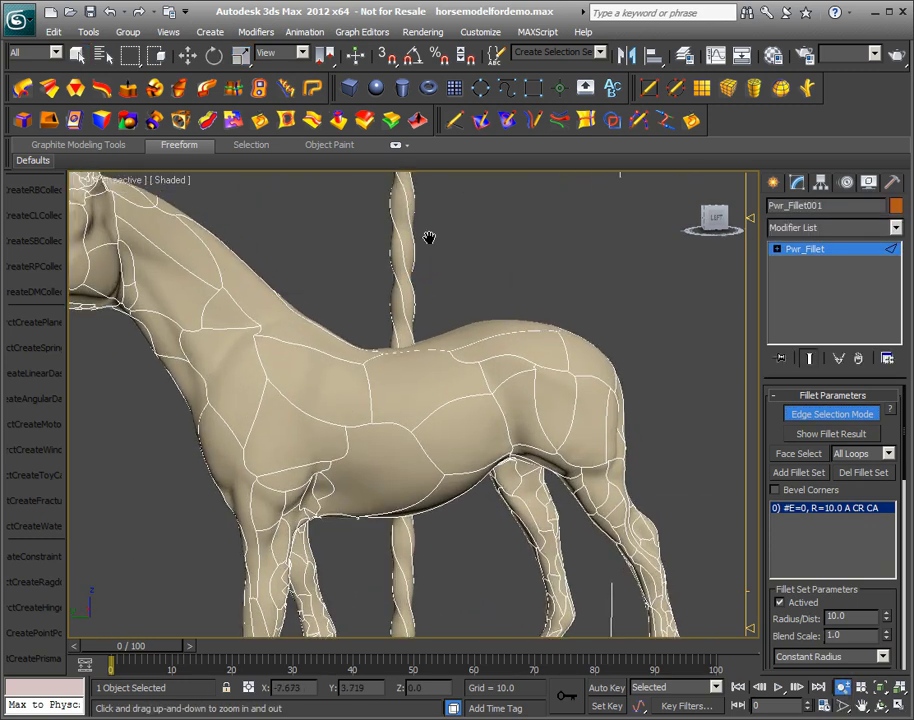
middle_click_drag(428, 238, 439, 337)
scroll(473, 363, "up", 3)
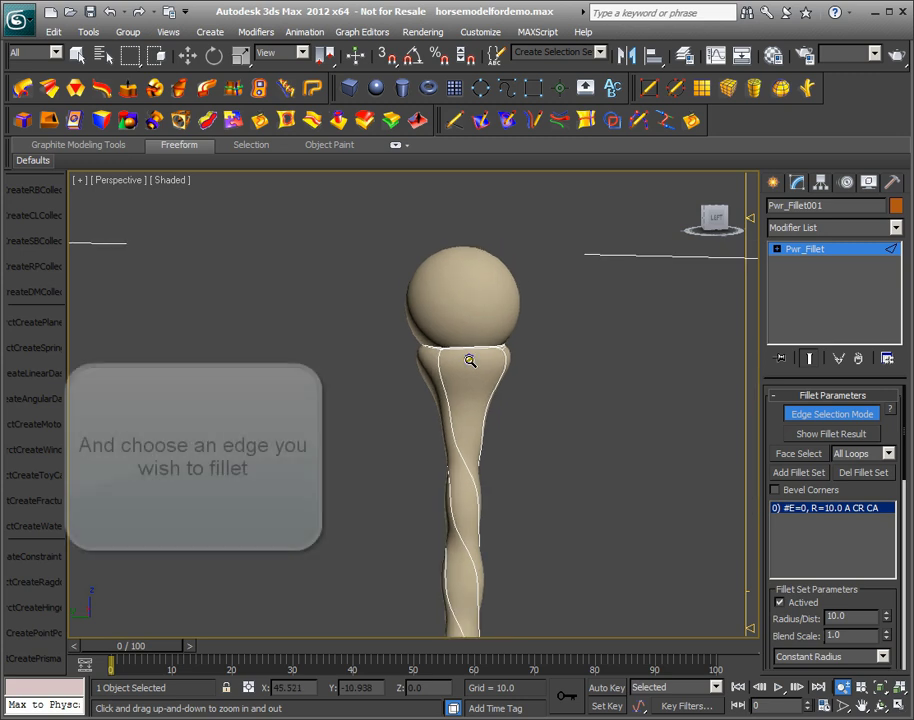
right_click(470, 360)
left_click(472, 350)
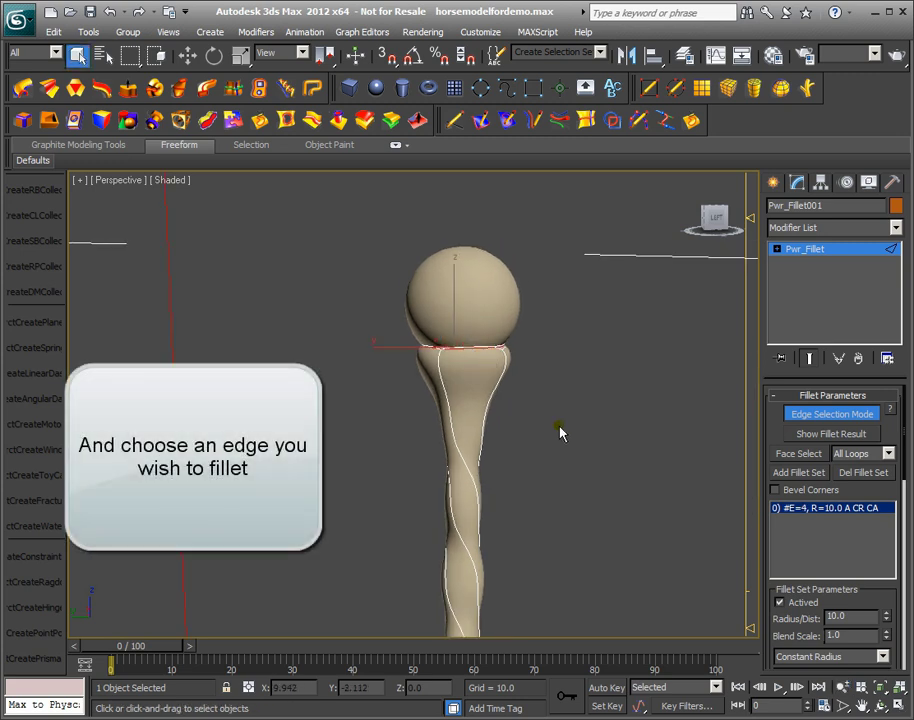
double_click(850, 617)
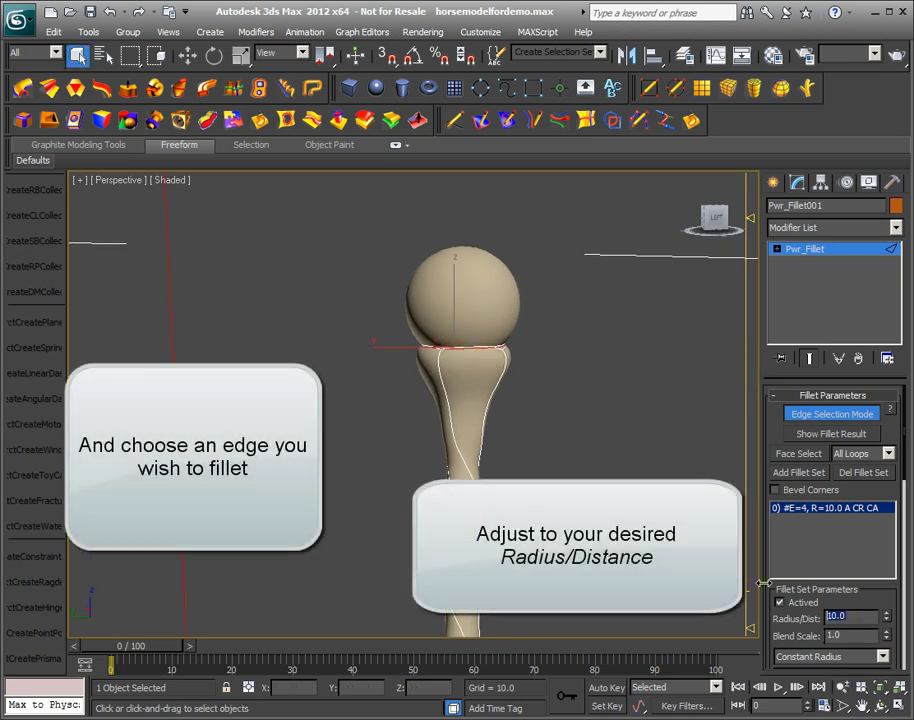
type(".")
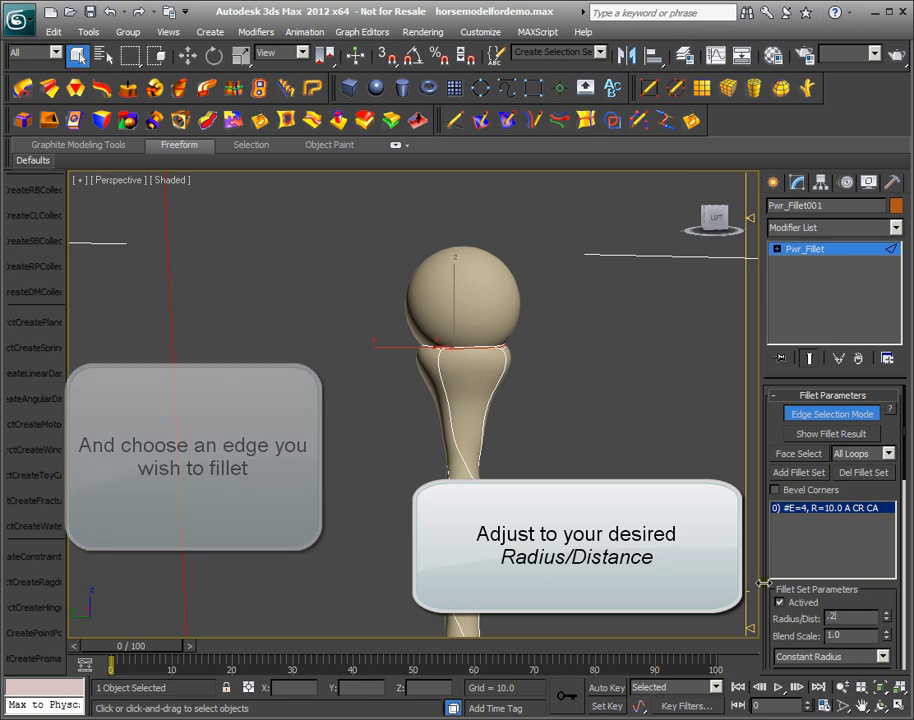
type("2")
left_click(800, 434)
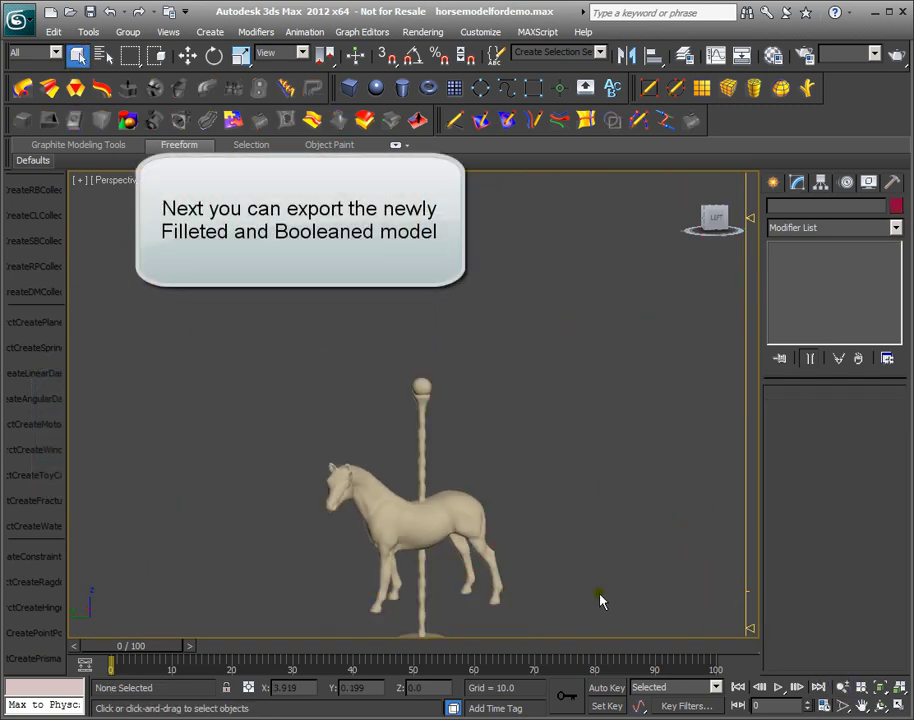
Select the carousel horse and export it as an nPower Step (*.STEP) file.
middle_click_drag(602, 598, 547, 514)
left_click(460, 466)
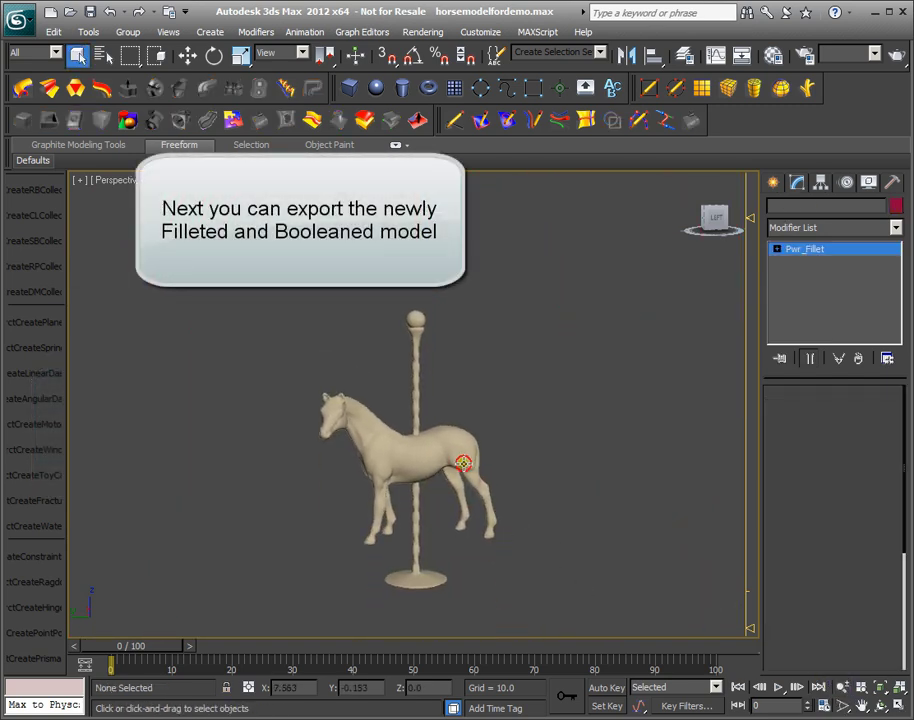
left_click(30, 21)
left_click(22, 277)
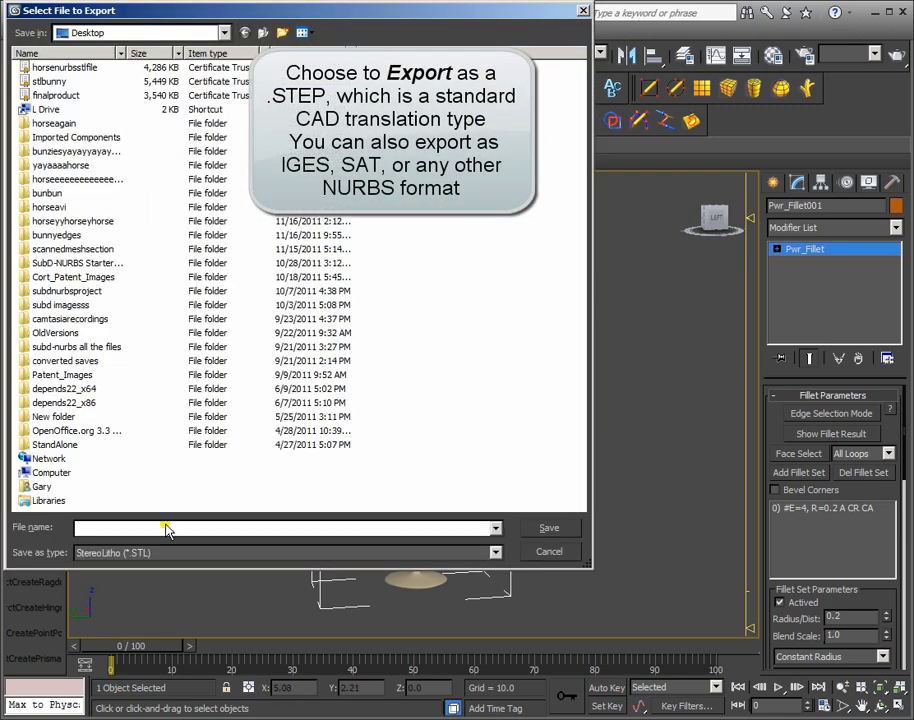
left_click(170, 552)
left_click(165, 485)
left_click(167, 530)
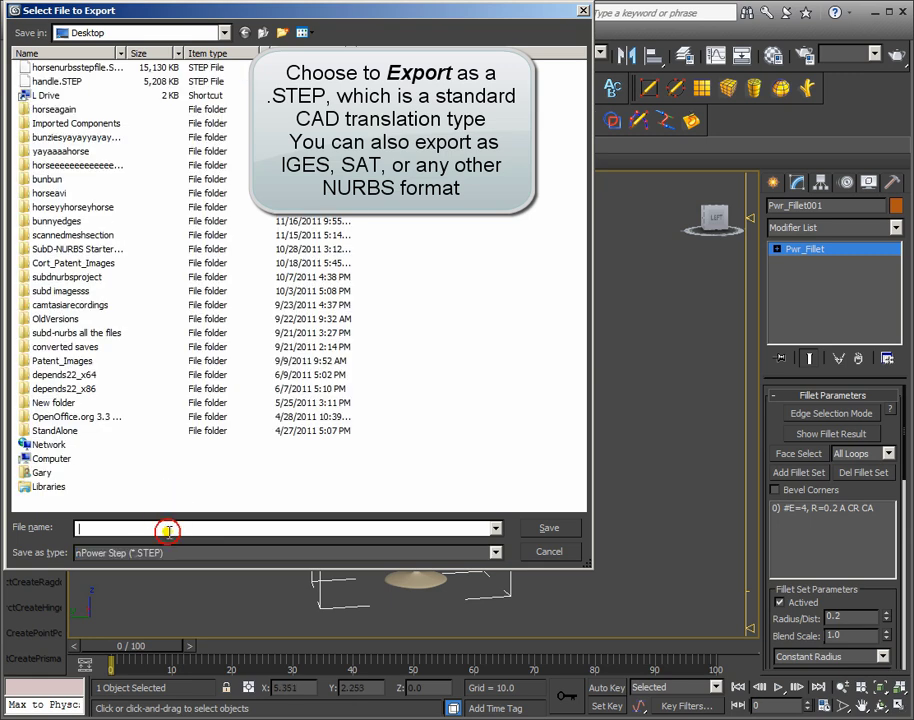
left_click(543, 528)
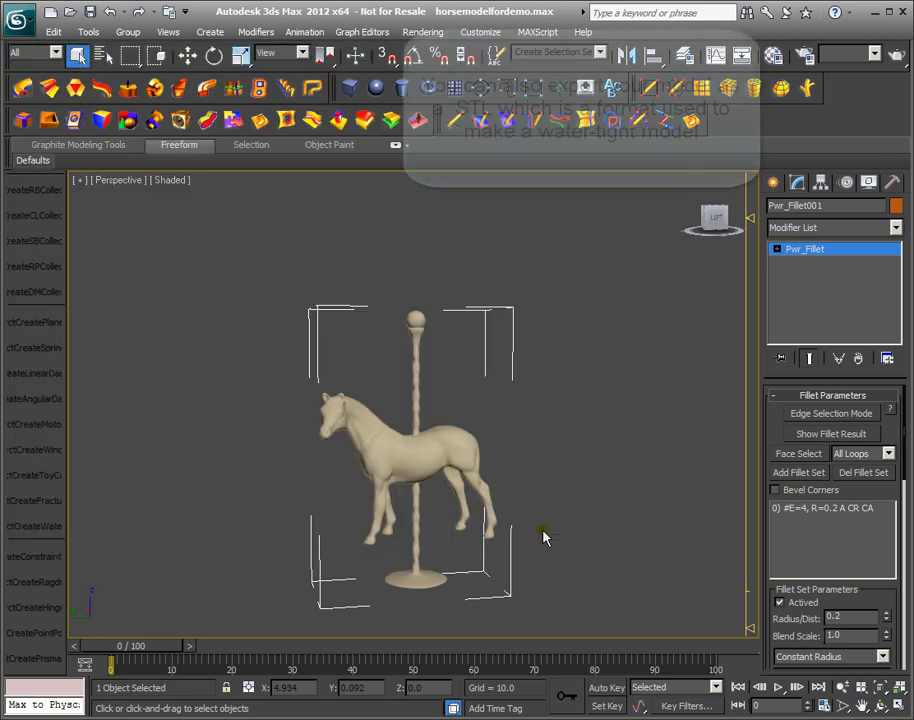
Export the model again as a StereoLitho (*.STL) file and confirm the settings.
left_click(22, 20)
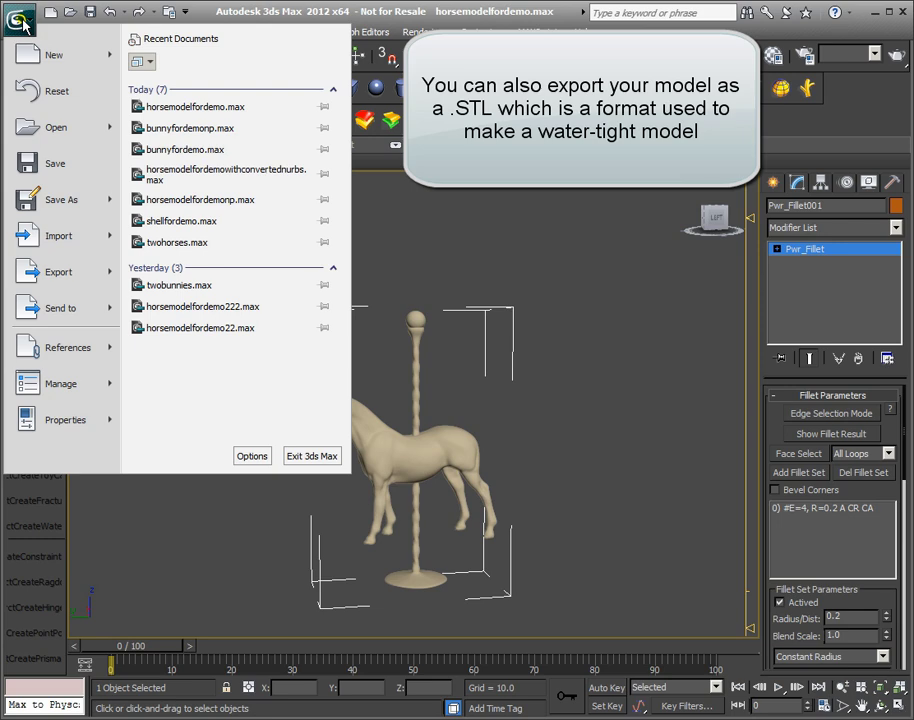
left_click(53, 268)
left_click(182, 552)
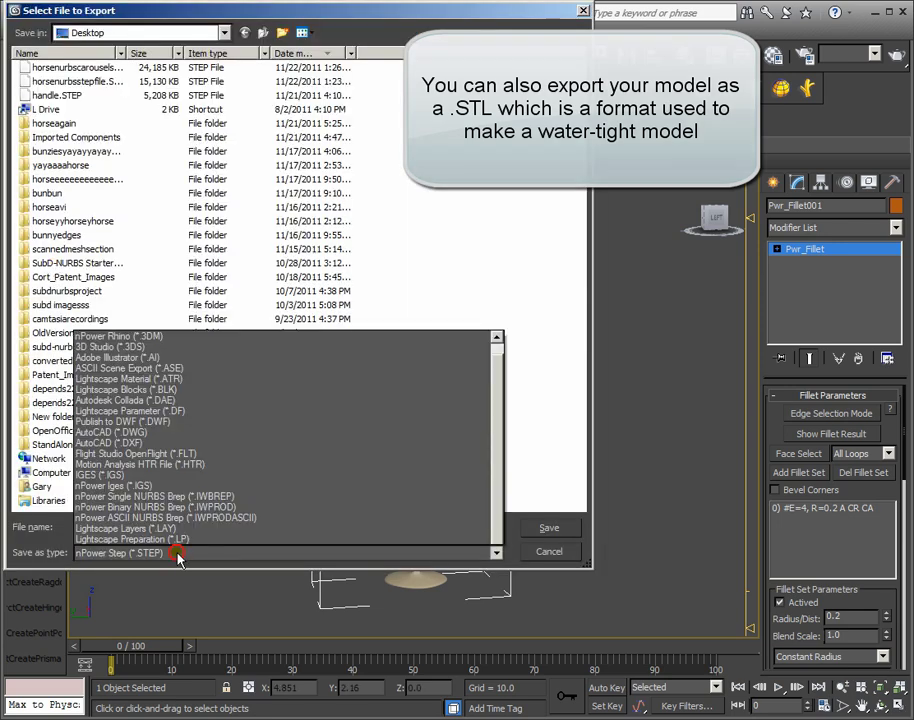
left_click(180, 496)
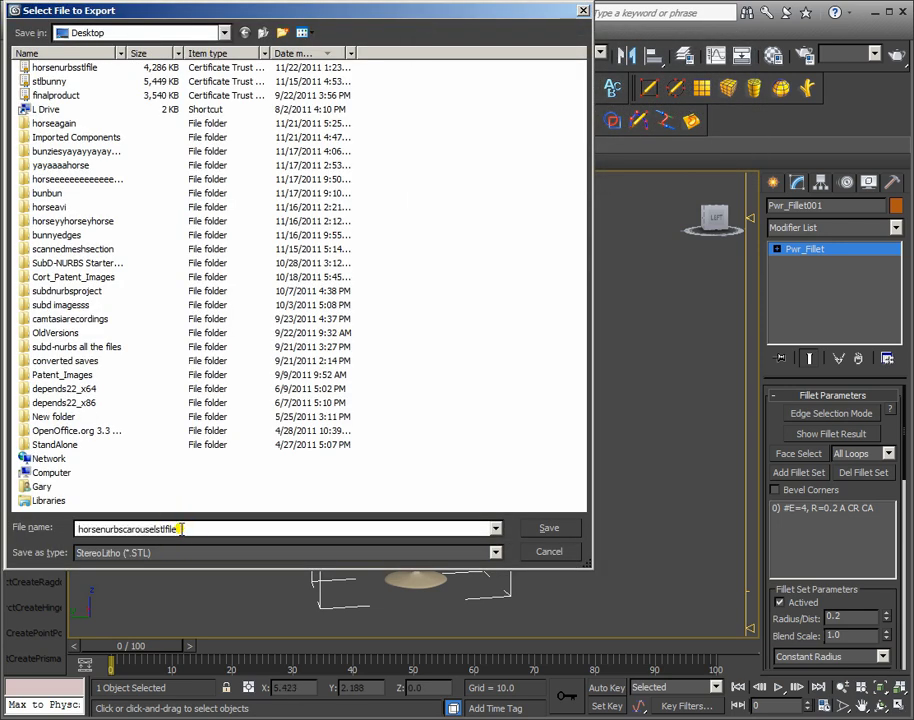
left_click(546, 528)
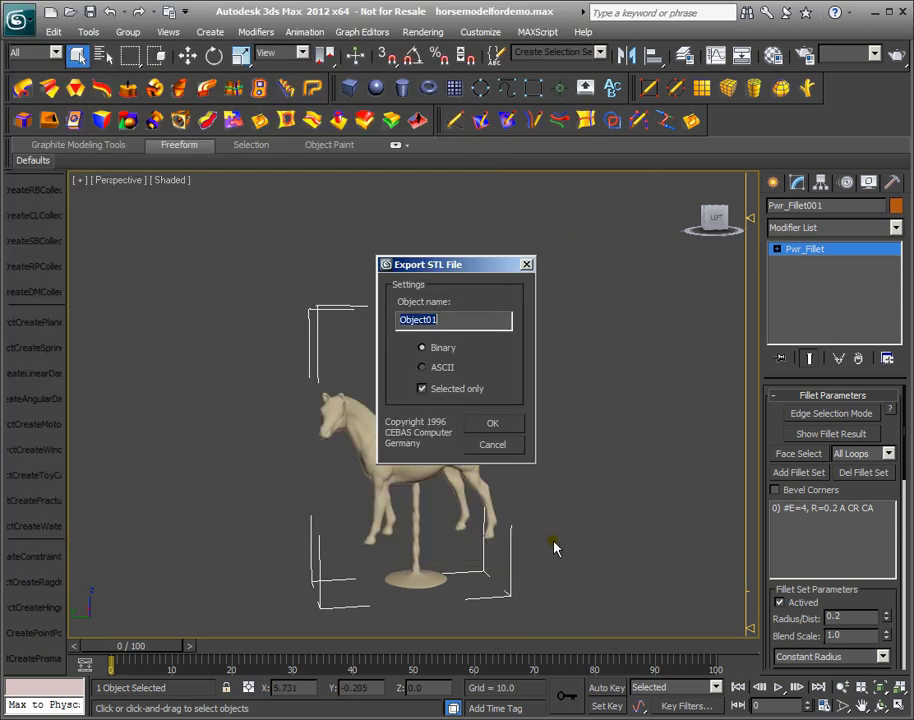
left_click(506, 424)
Open horsenurbscarouselstepfile.STEP in Inventor and turn it to a side view with the ViewCube.
key("alt+Tab")
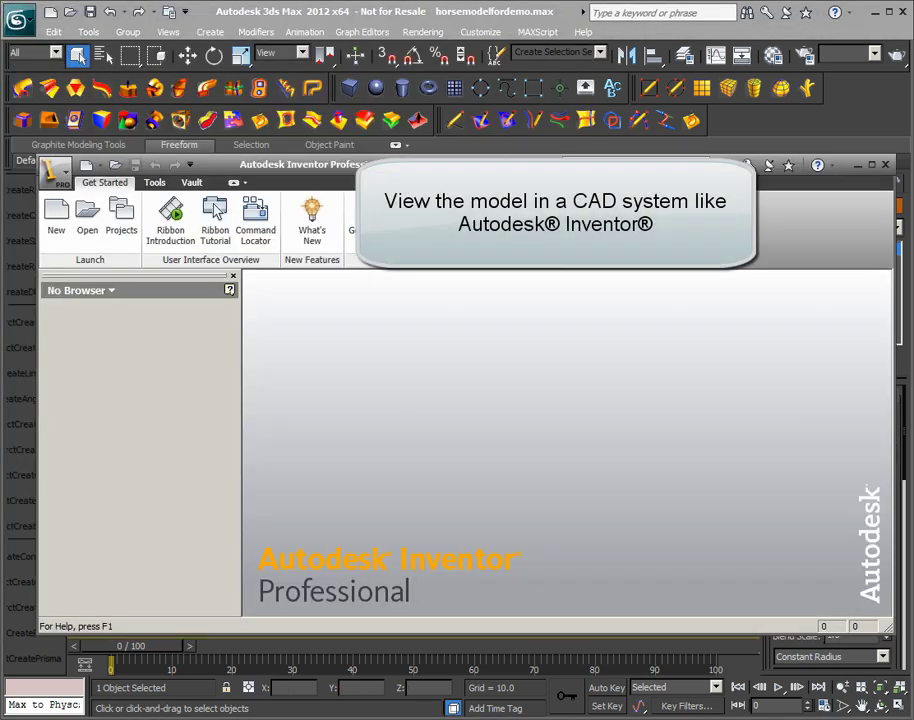
left_click(60, 176)
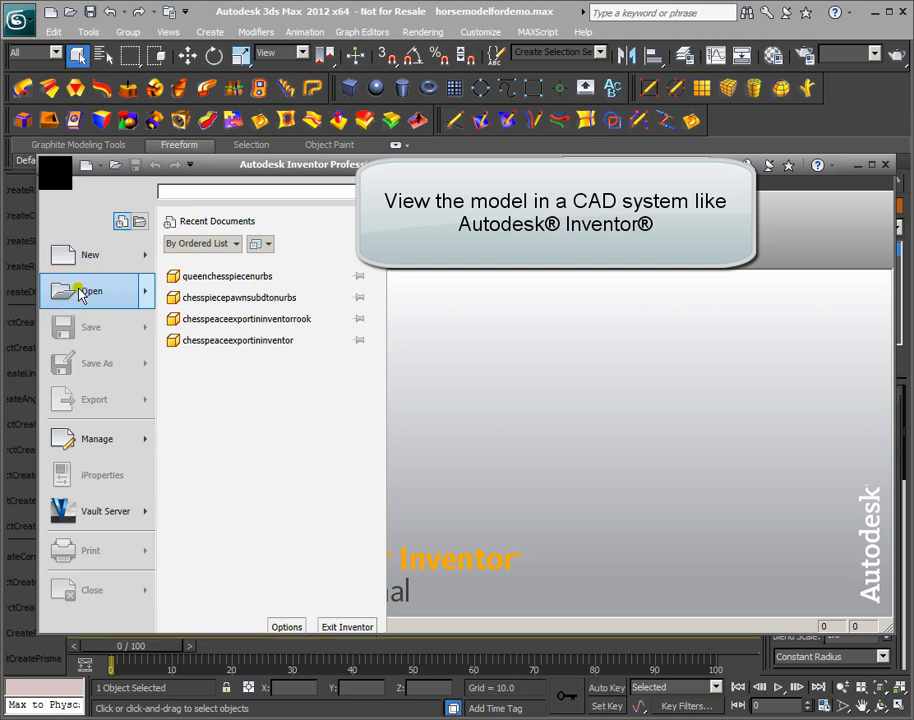
left_click(88, 296)
left_click(628, 457)
left_click(545, 706)
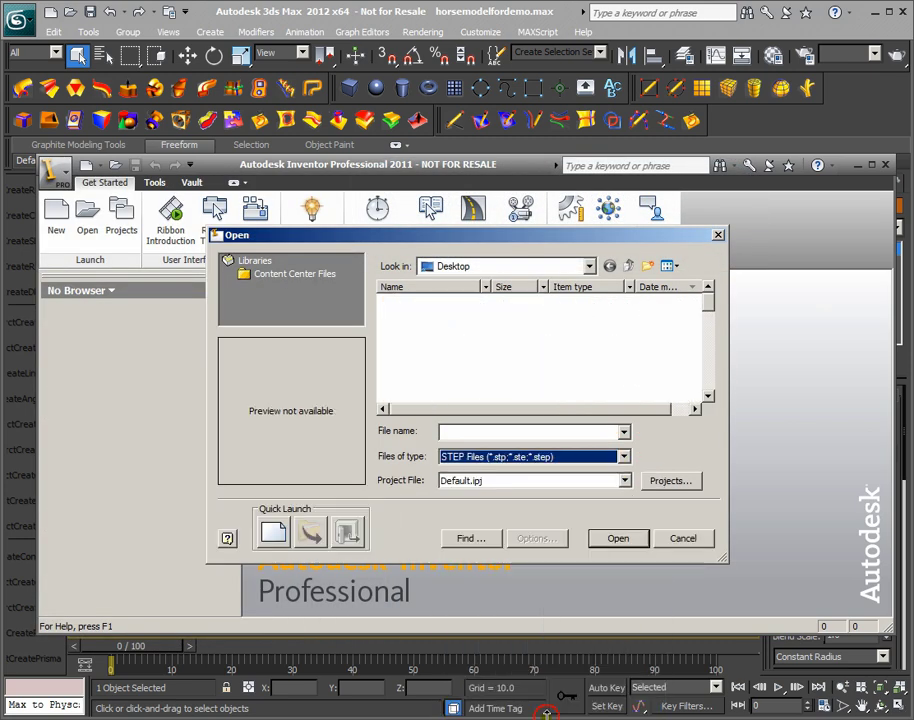
left_click(447, 302)
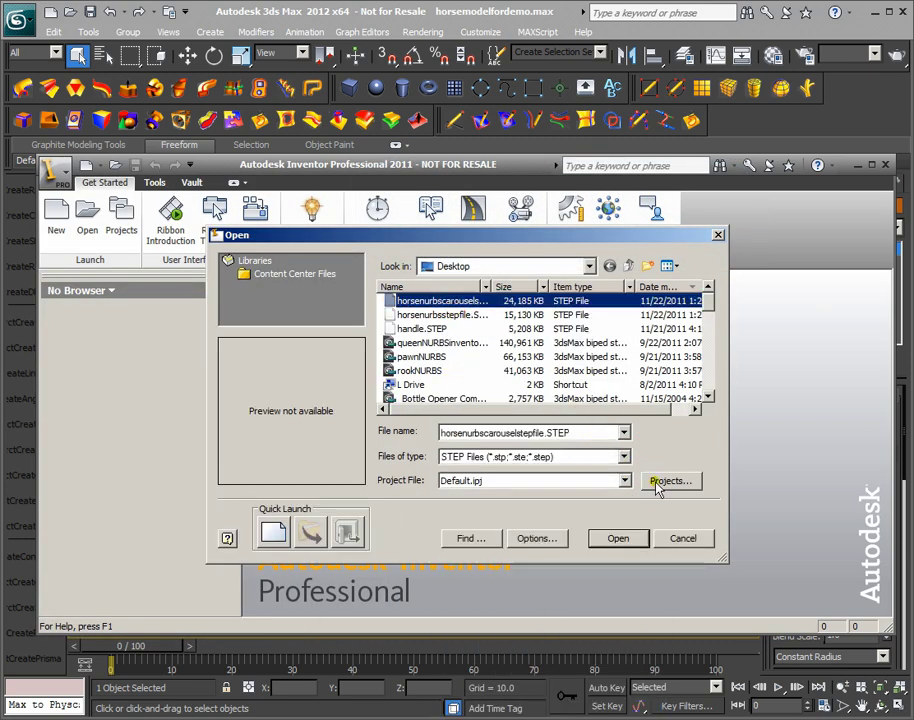
left_click(622, 539)
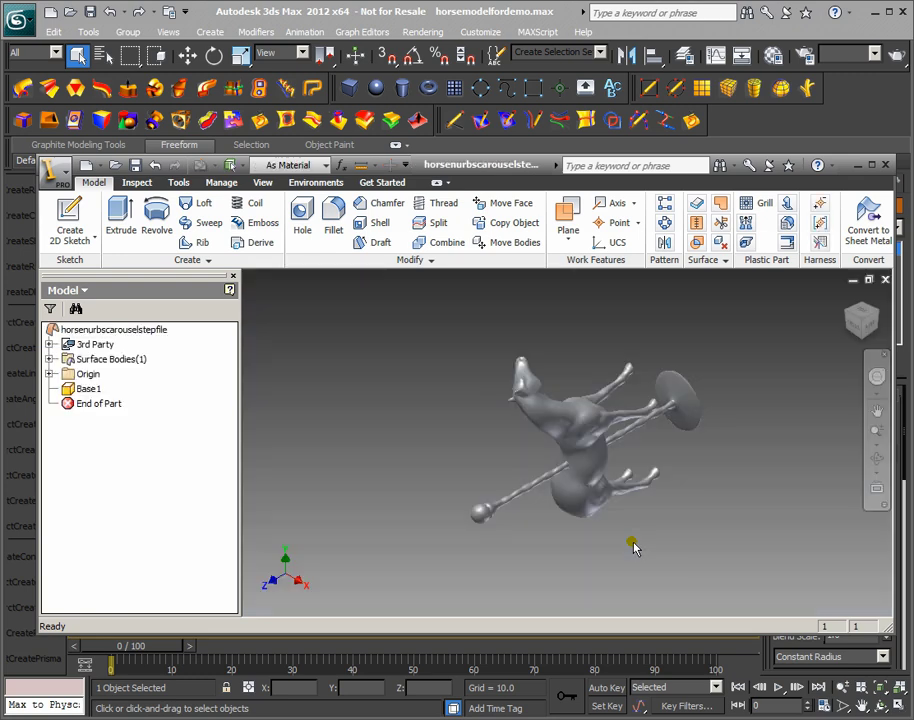
left_click(862, 340)
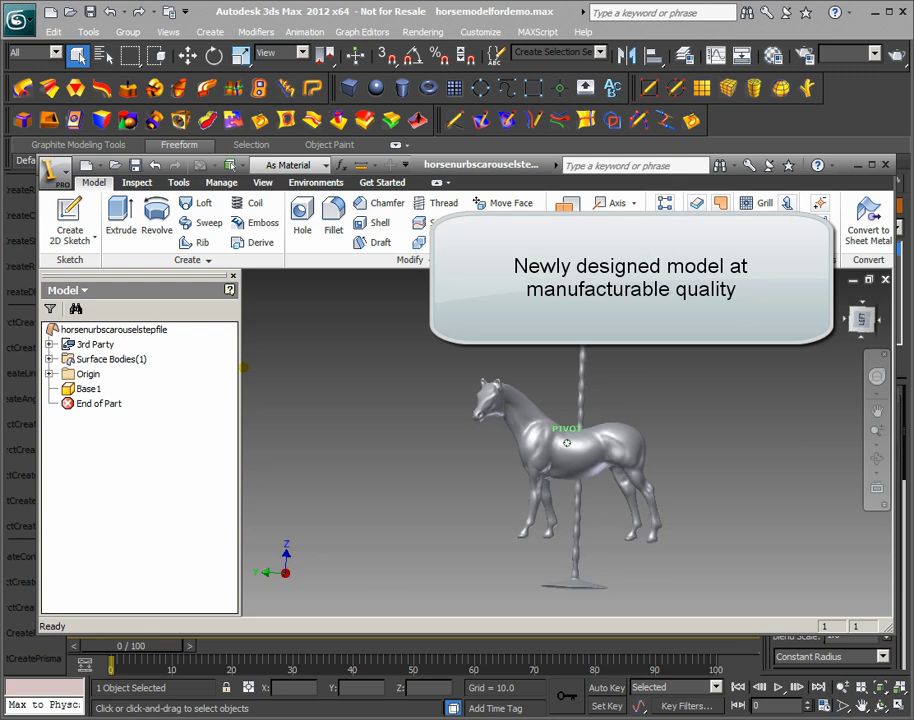
Undo the fillet and union operations back to the Editable NURBS Brep horse.
left_click(858, 166)
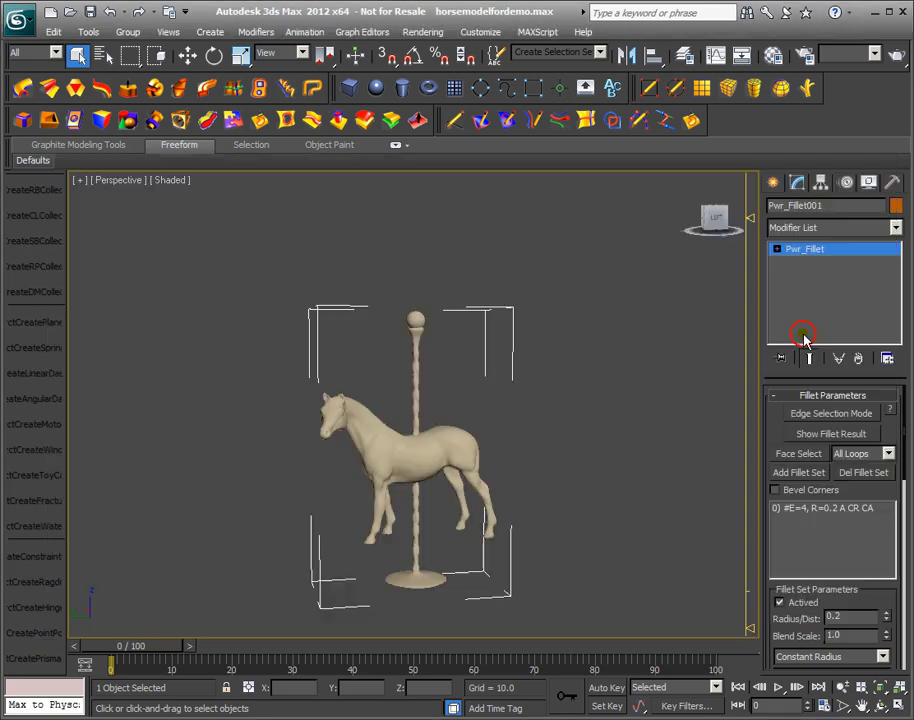
left_click(53, 31)
left_click(66, 48)
left_click(53, 31)
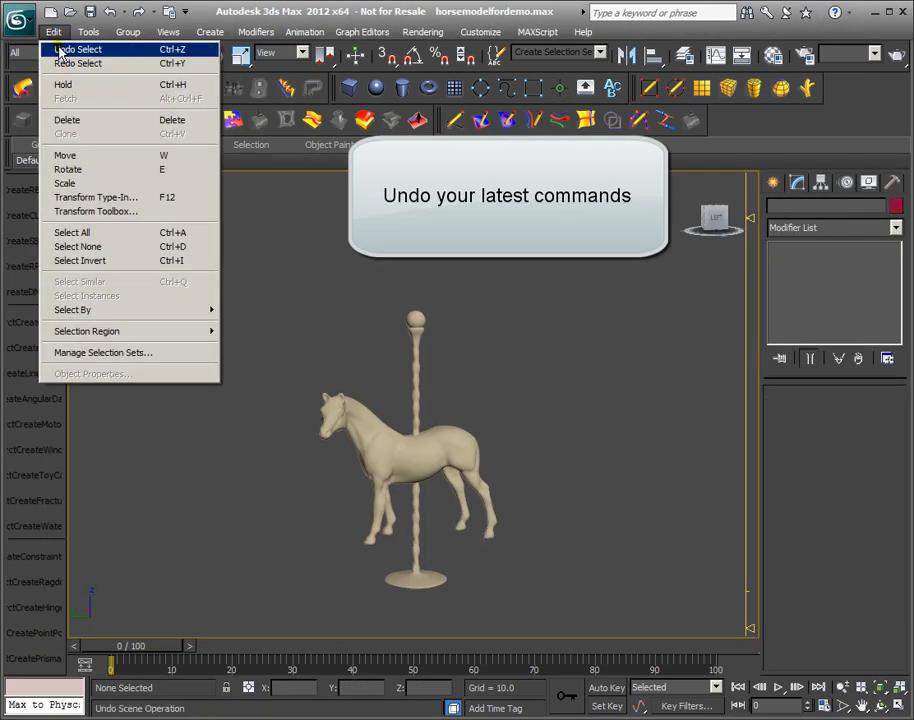
left_click(65, 48)
left_click(53, 31)
left_click(64, 49)
left_click(55, 32)
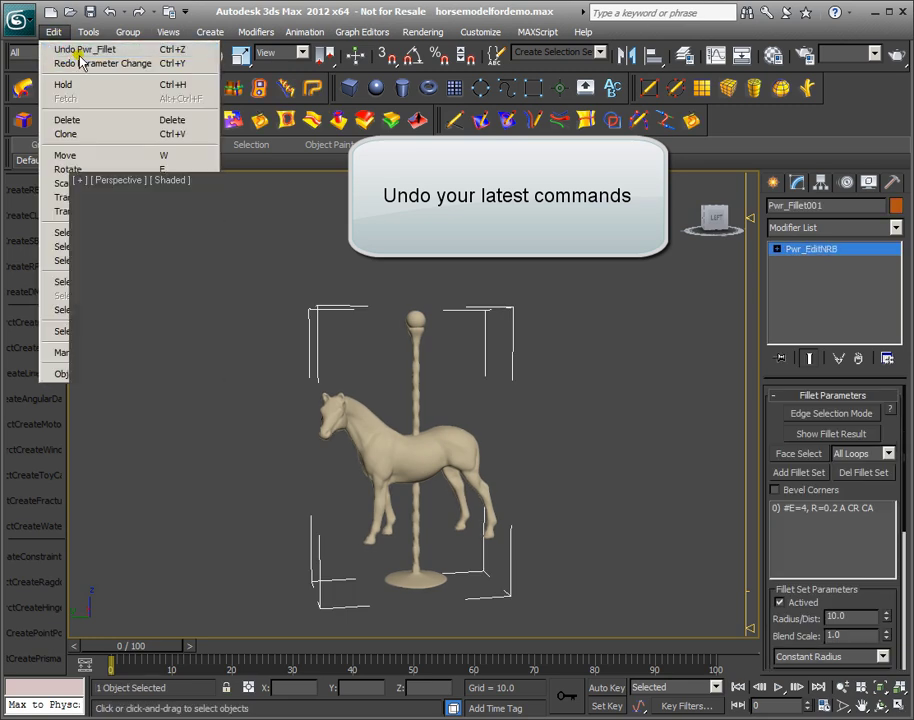
left_click(64, 49)
left_click(58, 36)
left_click(64, 49)
left_click(53, 31)
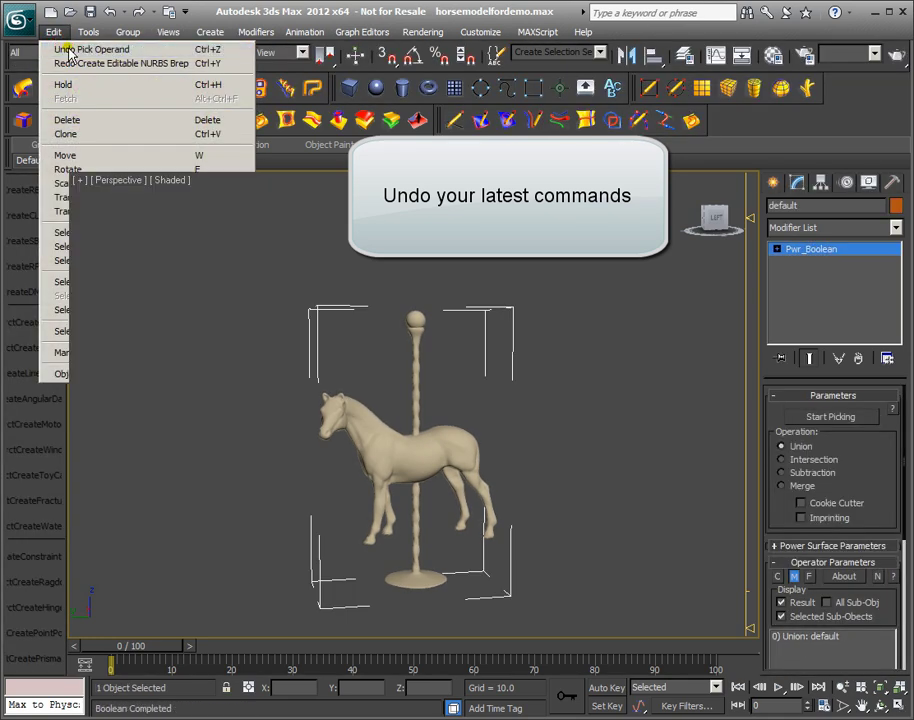
left_click(64, 49)
left_click(54, 32)
left_click(64, 49)
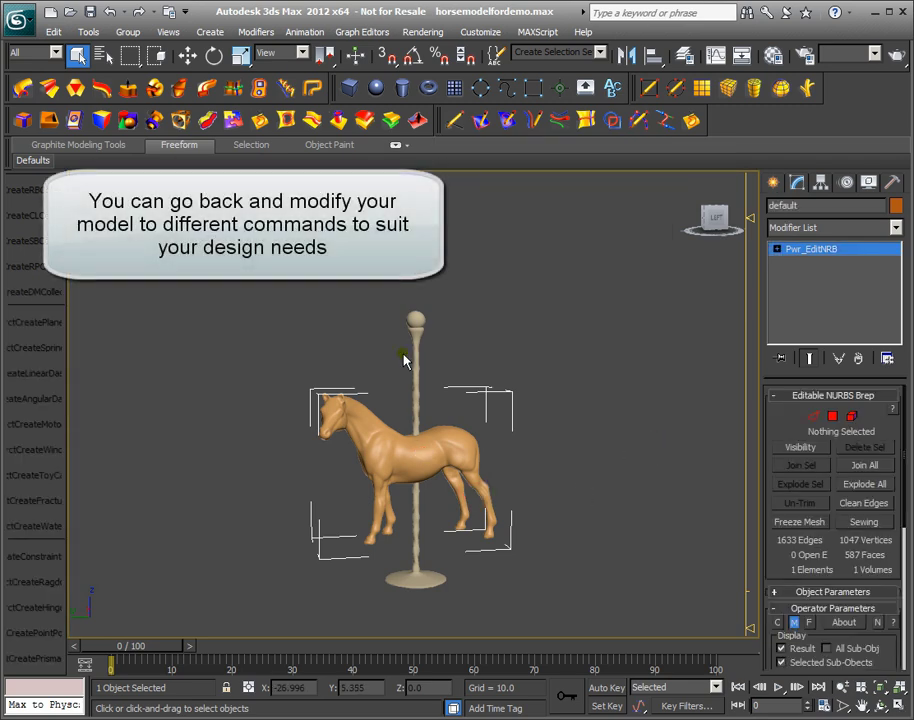
Create a Pwr_Boolean Subtraction removing the pole, then confirm 0 open edges and 1 volume.
left_click(180, 120)
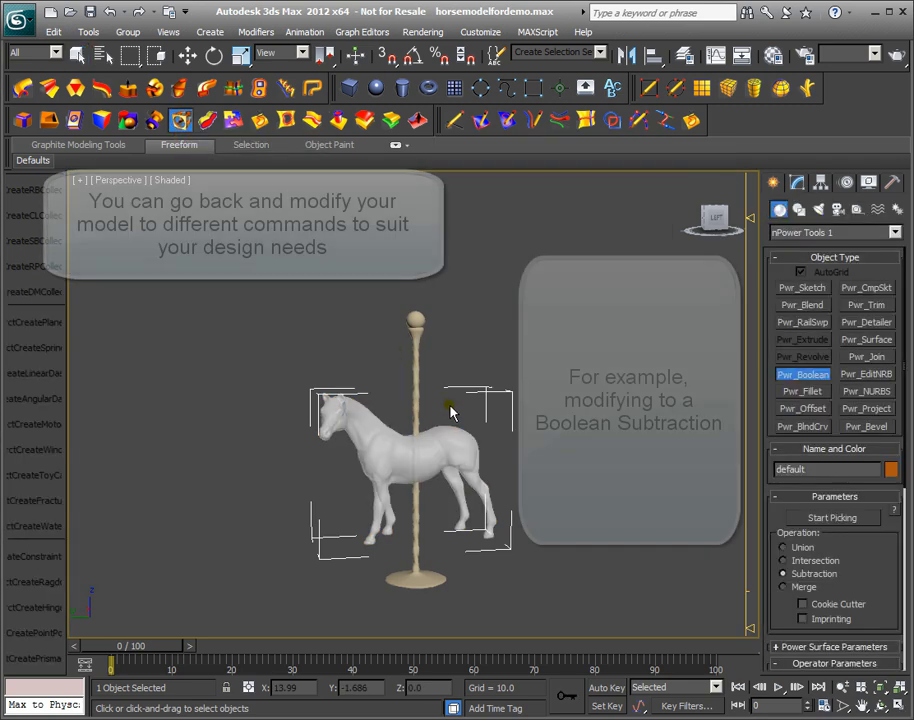
left_click(843, 519)
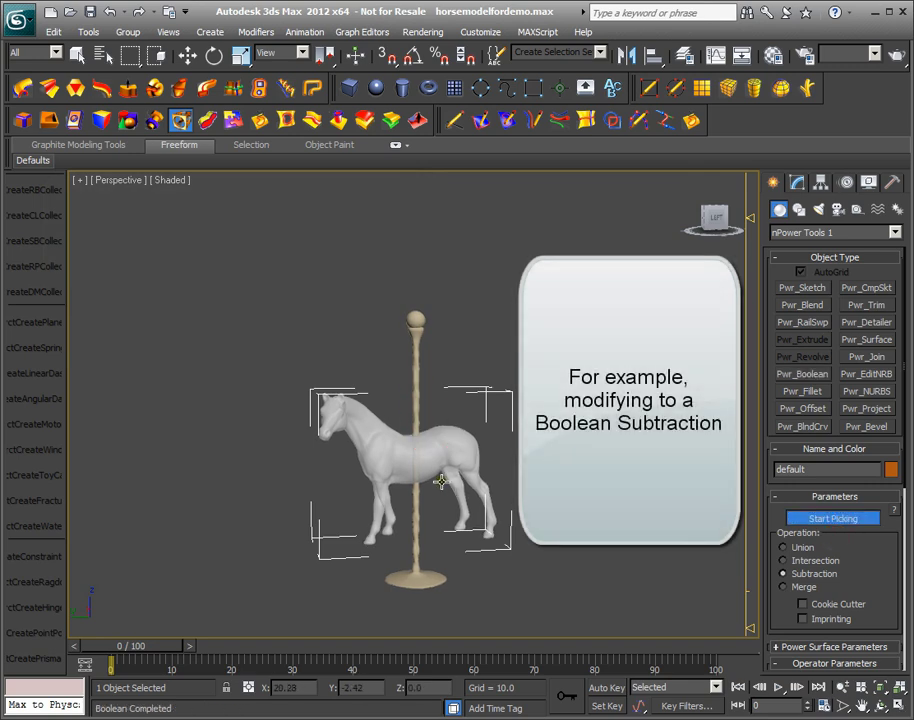
left_click(440, 482)
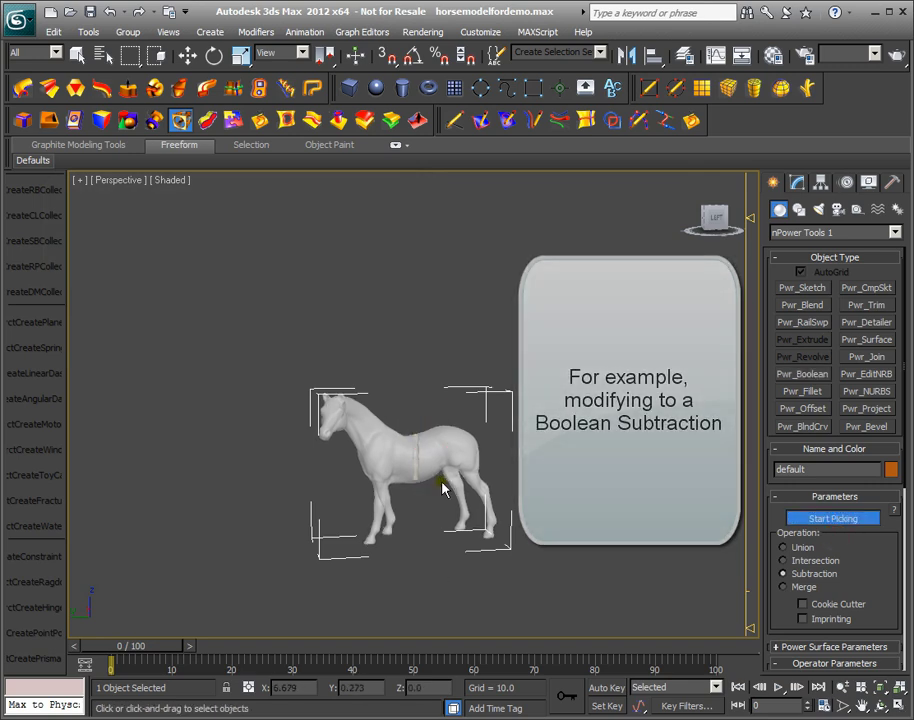
left_click(880, 705)
left_click_drag(474, 432, 455, 481)
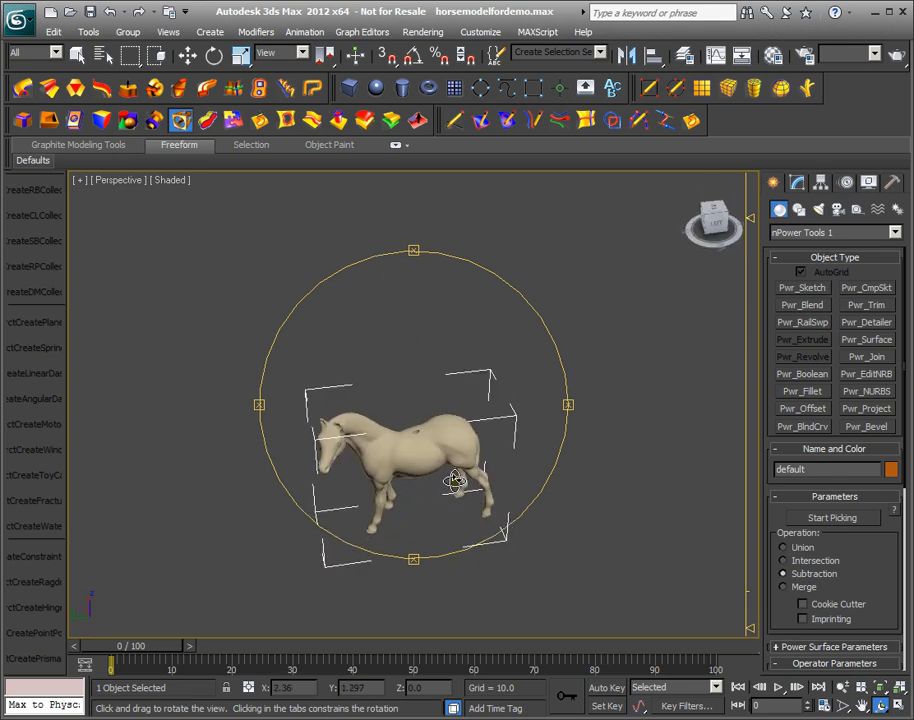
right_click(551, 501)
left_click(84, 118)
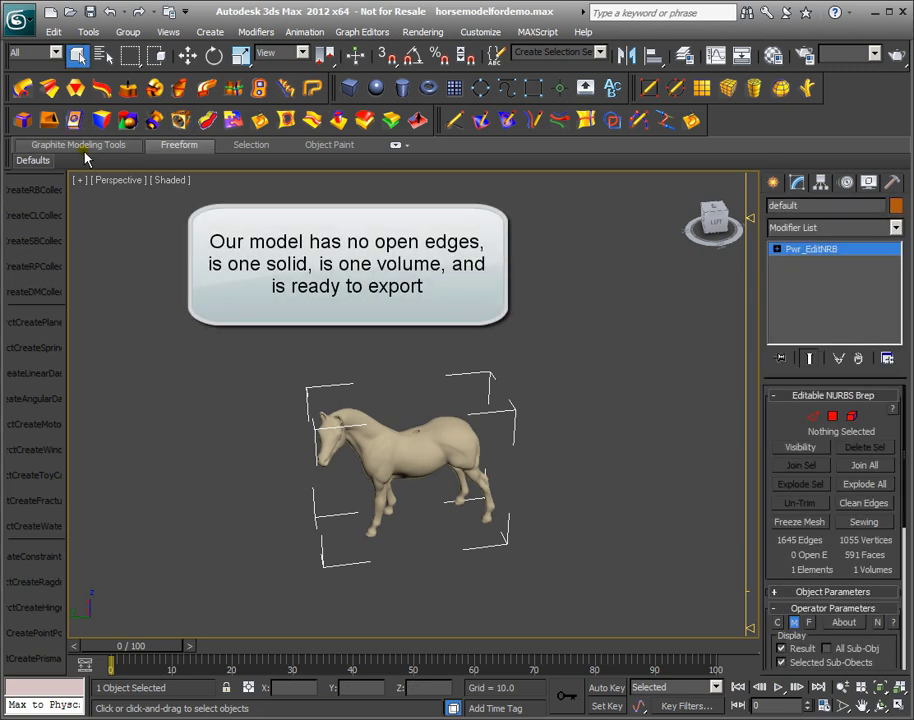
Export the horse as nPower STEP file horsenurbskeychainstepfile.
left_click(22, 20)
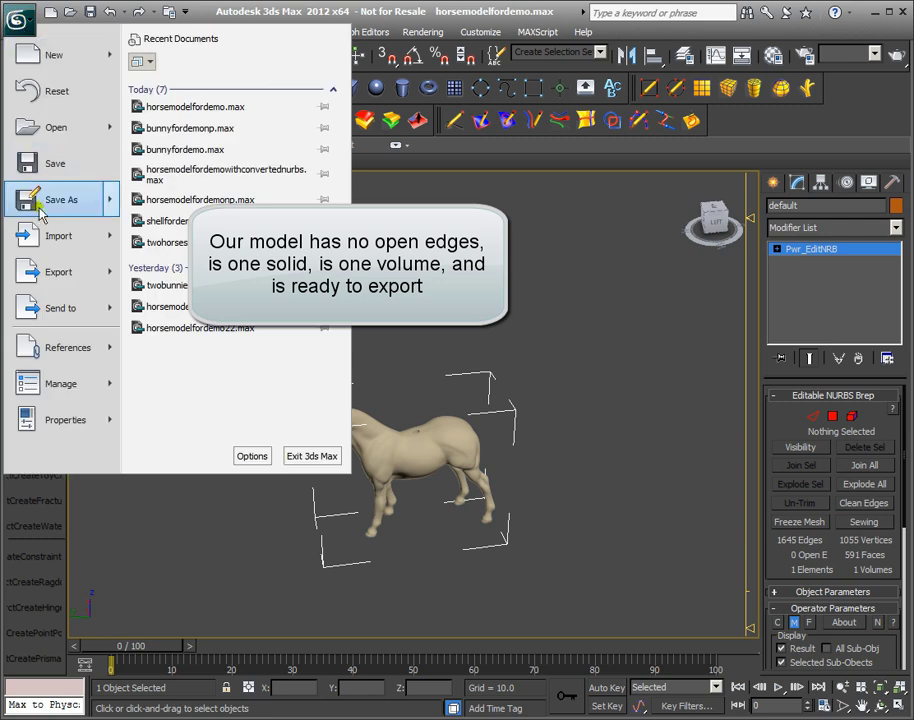
left_click(74, 272)
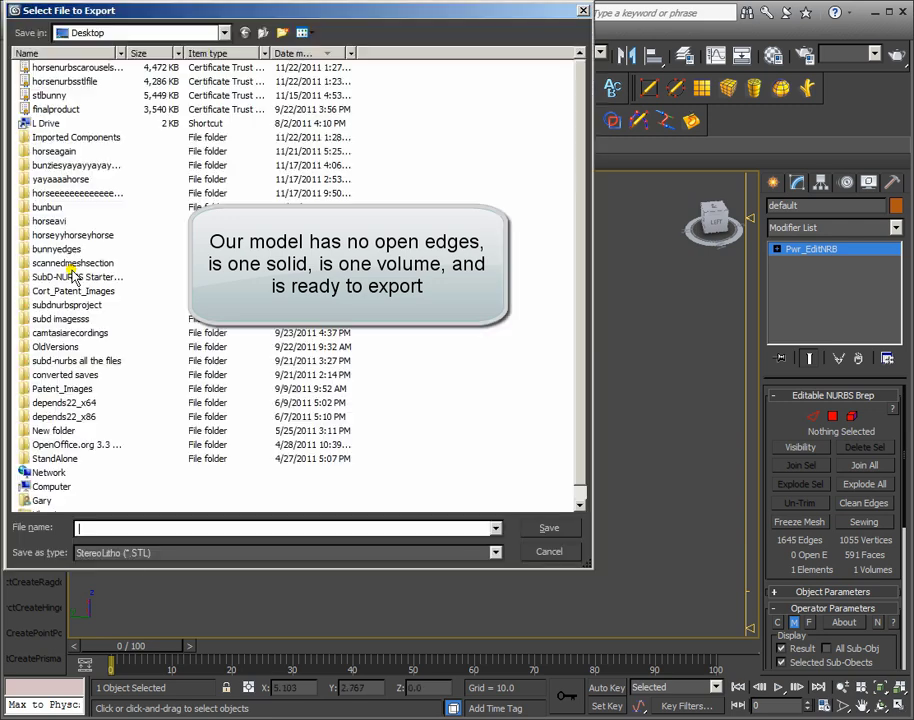
left_click(153, 553)
left_click(150, 482)
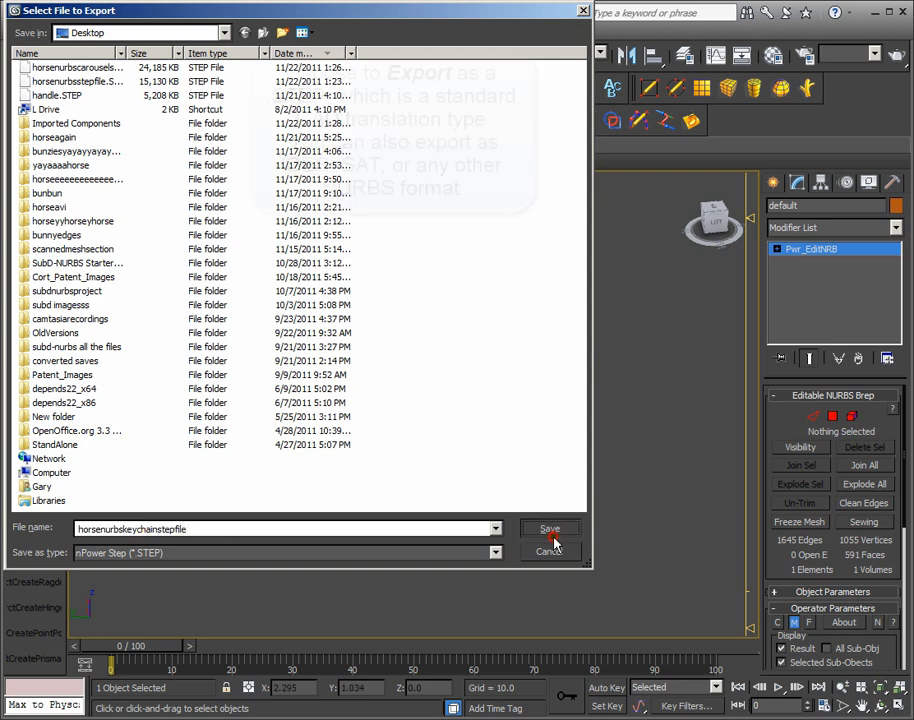
left_click(504, 528)
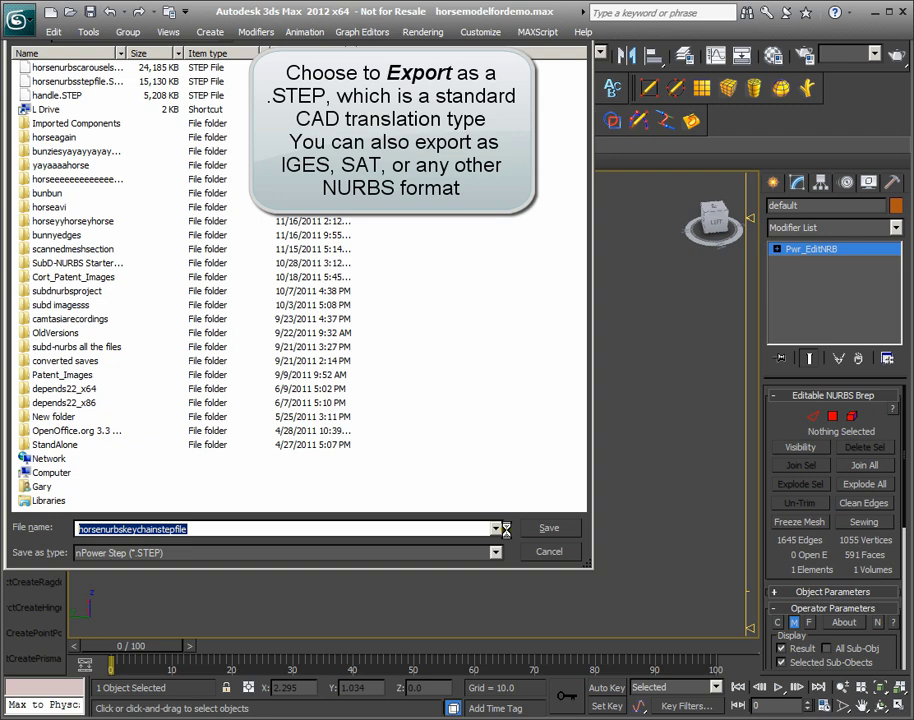
key("Return")
Export the horse again as a StereoLitho STL file and confirm the STL settings.
left_click(16, 22)
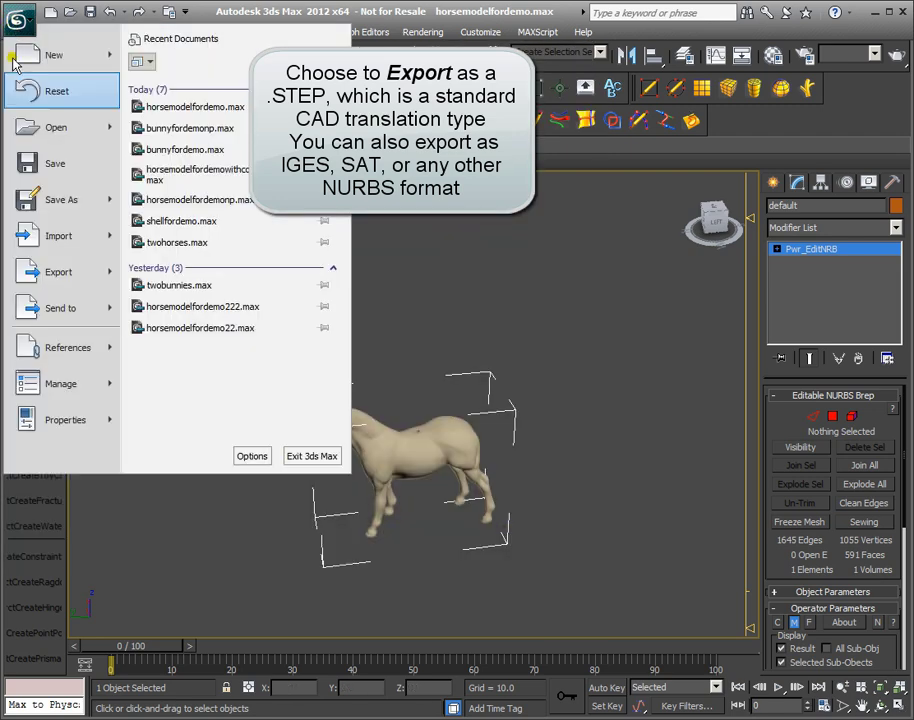
left_click(55, 326)
left_click(165, 552)
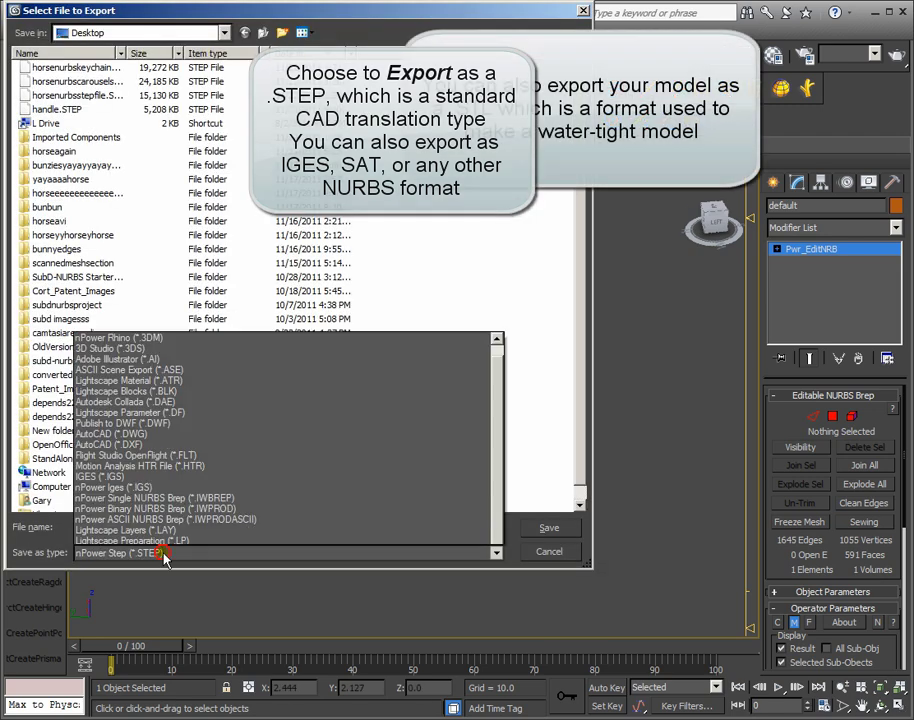
left_click(170, 494)
left_click(172, 527)
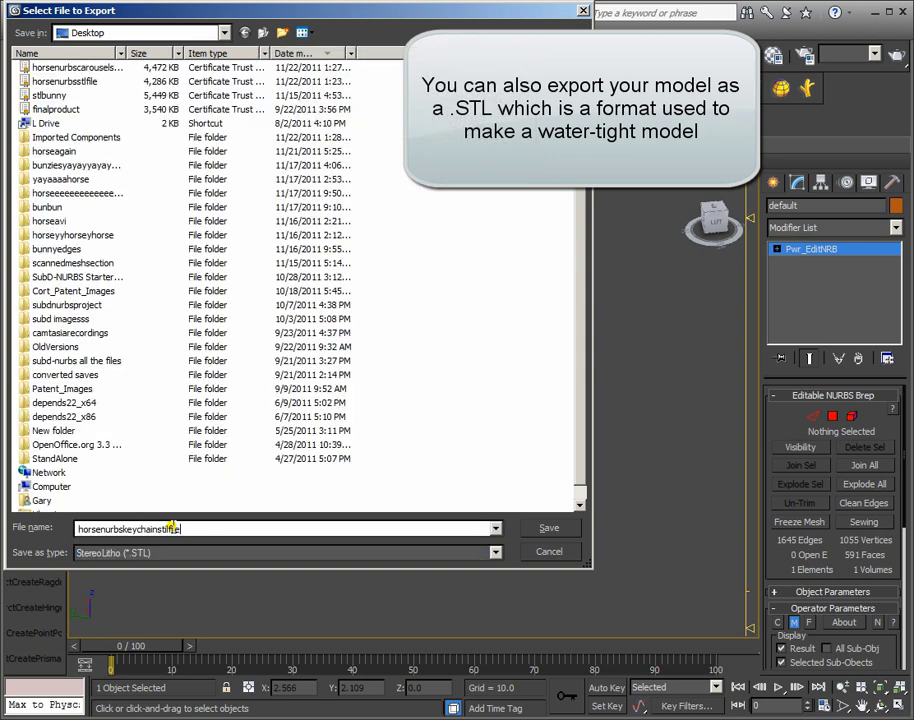
left_click(522, 530)
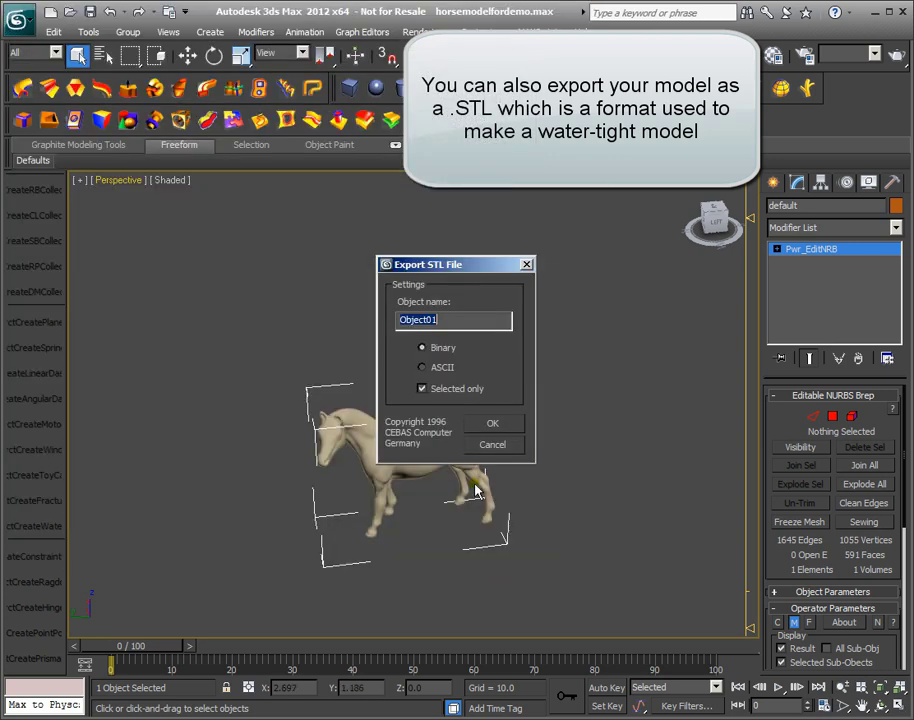
left_click(494, 426)
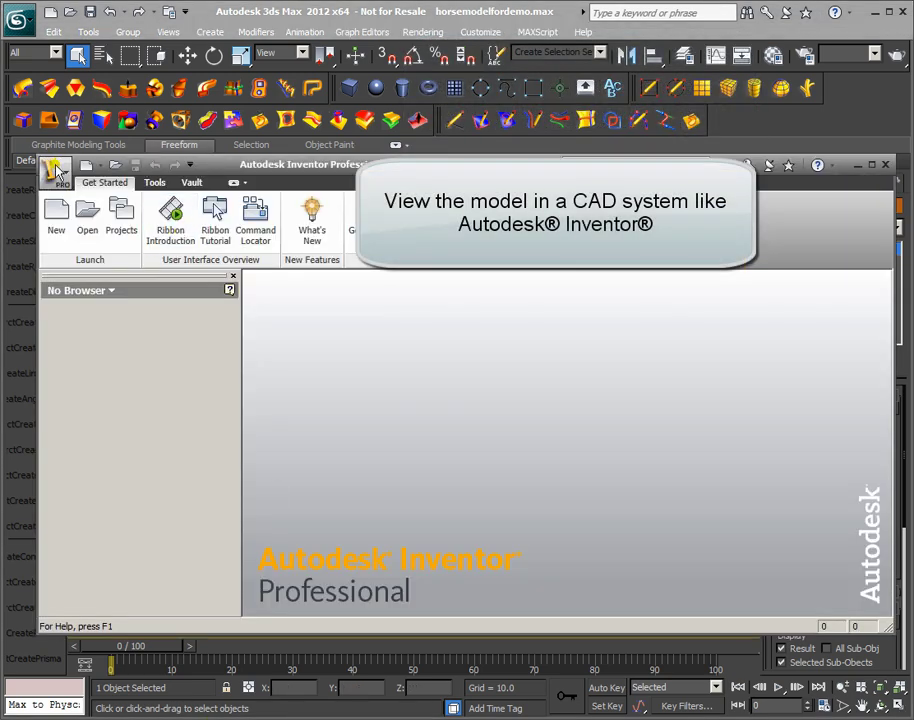
Filter the Open dialog to STEP Files and open horsenurbskeychainstepfile.STEP.
left_click(57, 171)
left_click(94, 296)
left_click(535, 458)
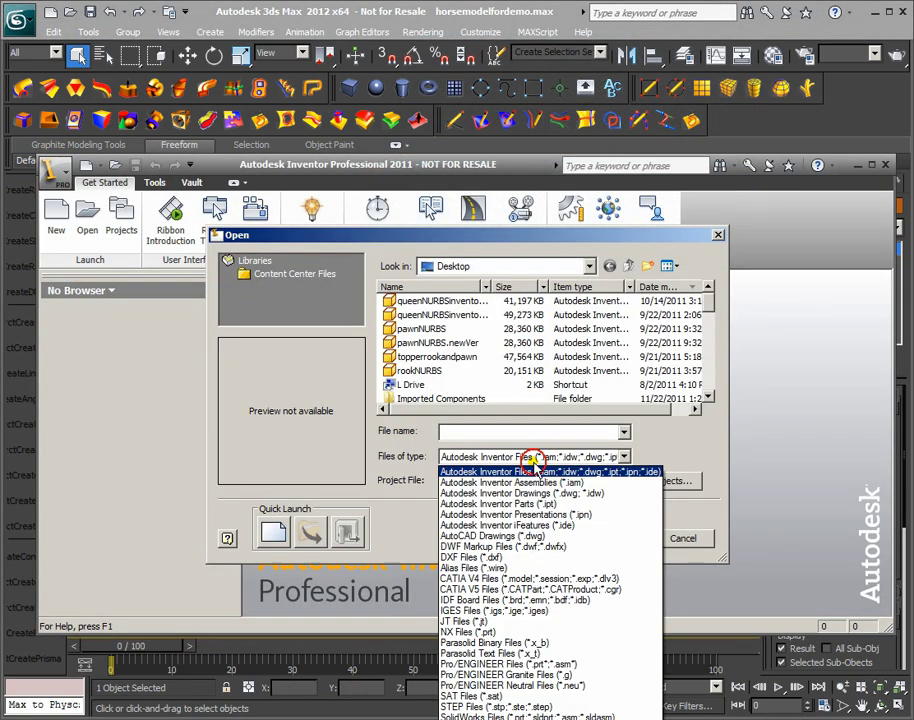
left_click(500, 706)
left_click(440, 301)
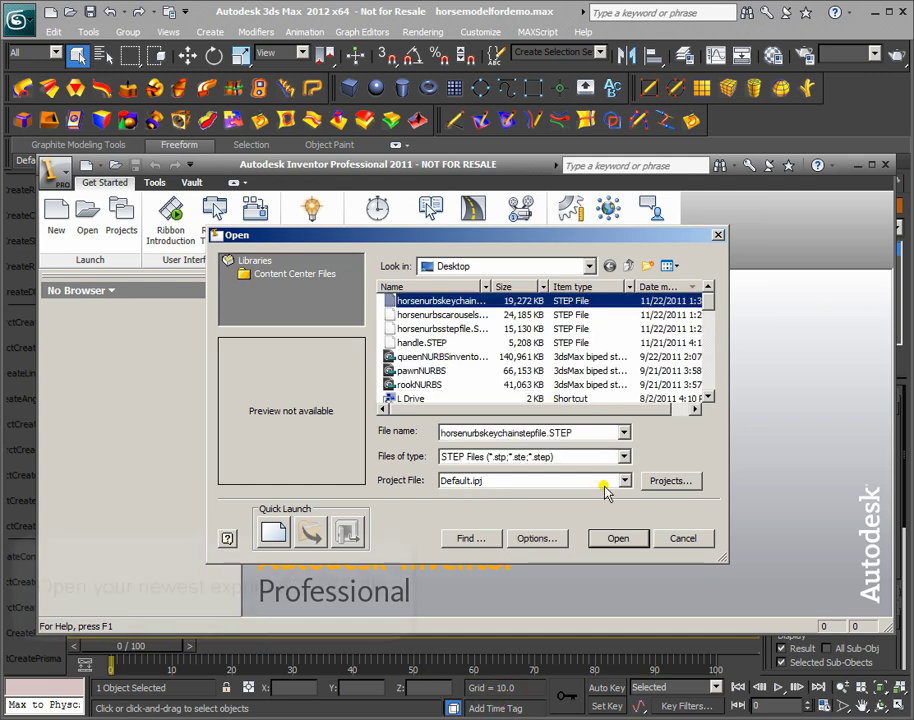
left_click(618, 537)
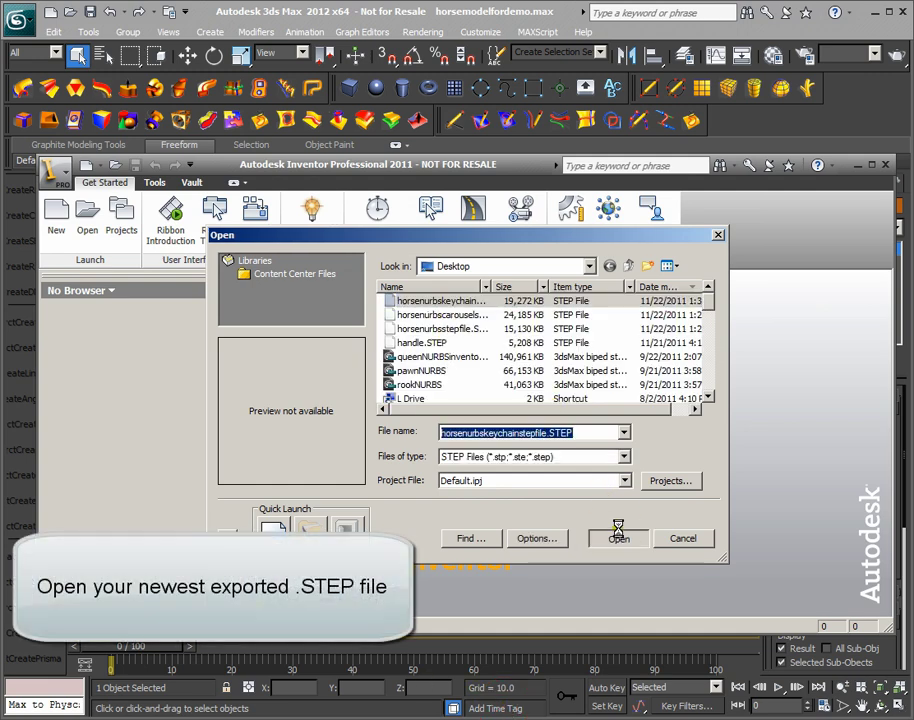